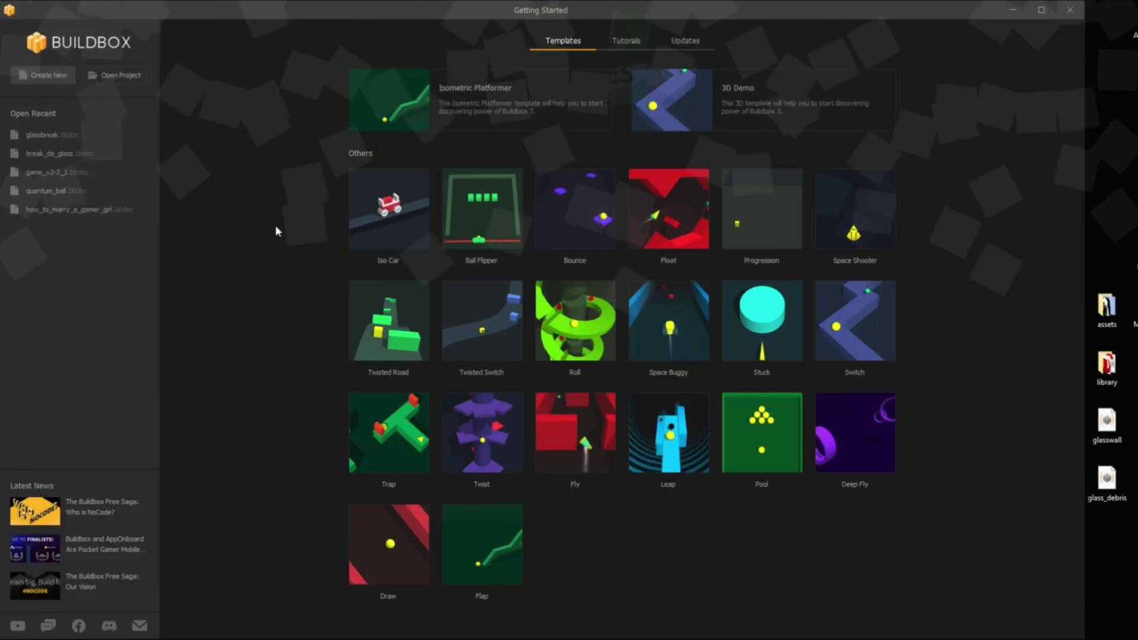
# Create a new empty game and delete its default 2D World node from the mind map.
pyautogui.click(43, 77)
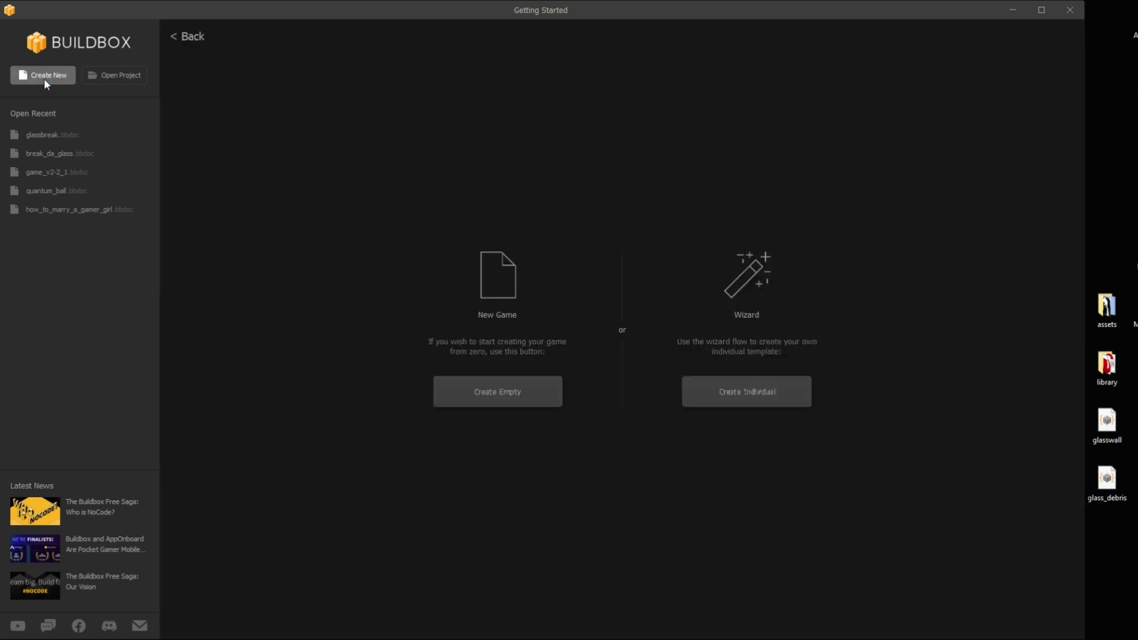
pyautogui.click(477, 400)
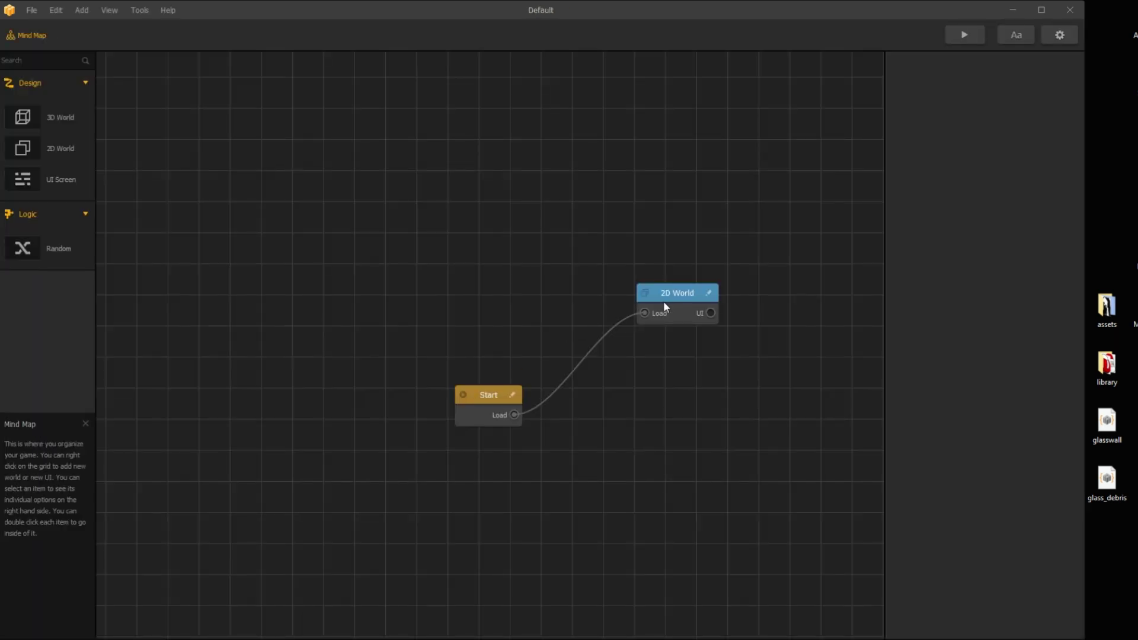
pyautogui.click(665, 292)
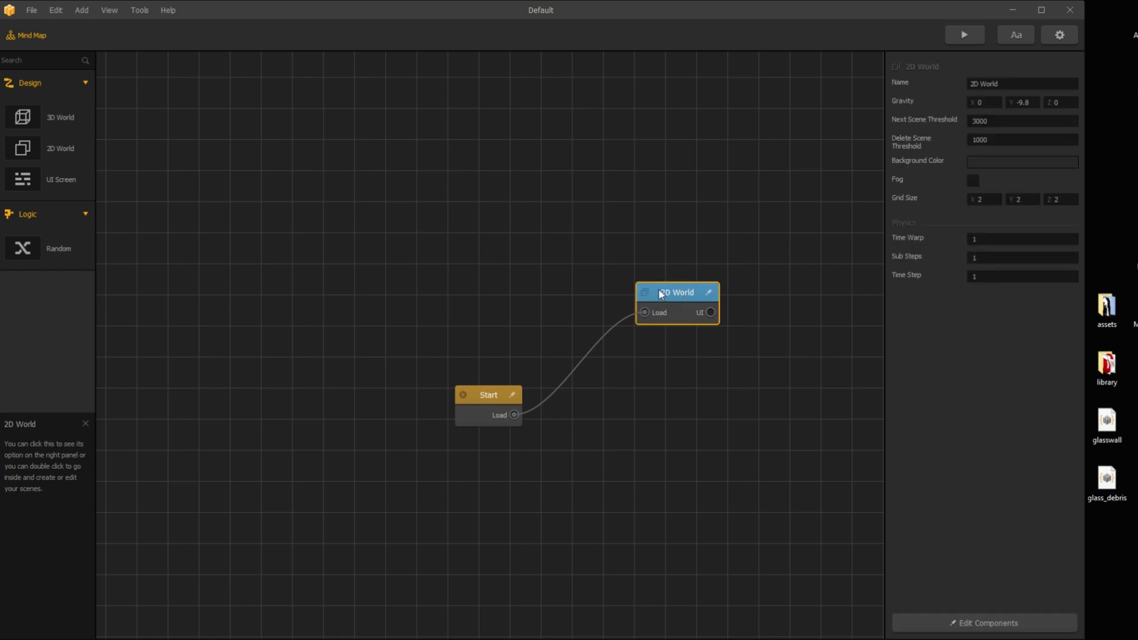
pyautogui.press('Delete')
# Add a 3D World node to the mind map, connect the Start node's Load output to it, and open the world.
pyautogui.moveTo(56, 122); pyautogui.dragTo(580, 299)
pyautogui.moveTo(514, 415); pyautogui.dragTo(587, 327)
pyautogui.doubleClick(604, 308)
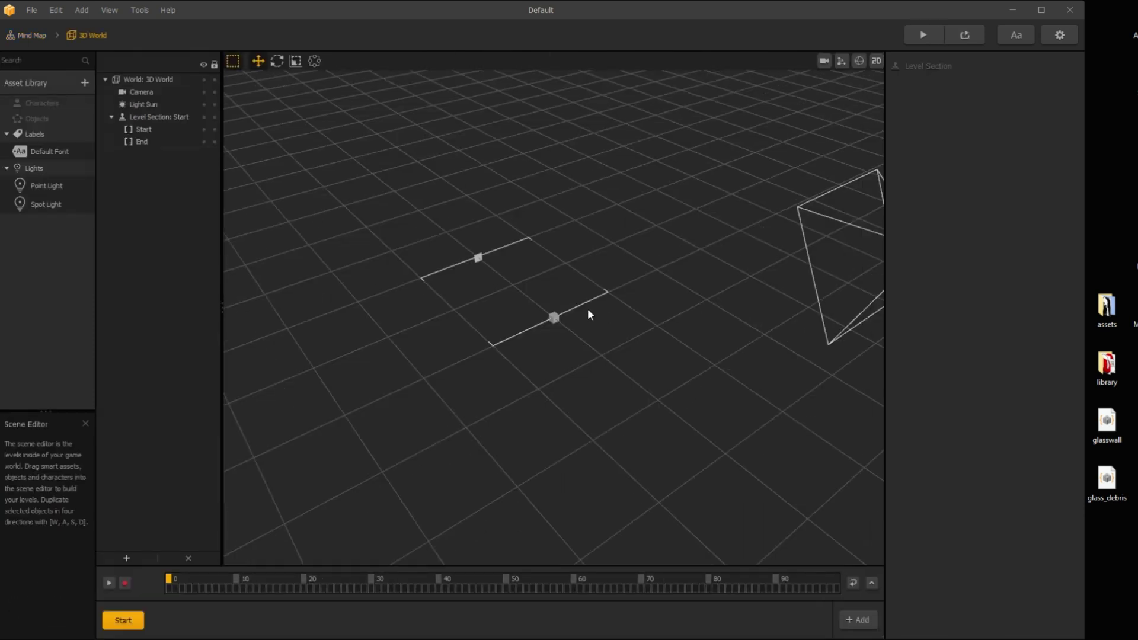
# Add a cube, three spheres, a pyramid and a second cube from the Asset Library to the project's objects.
pyautogui.click(43, 83)
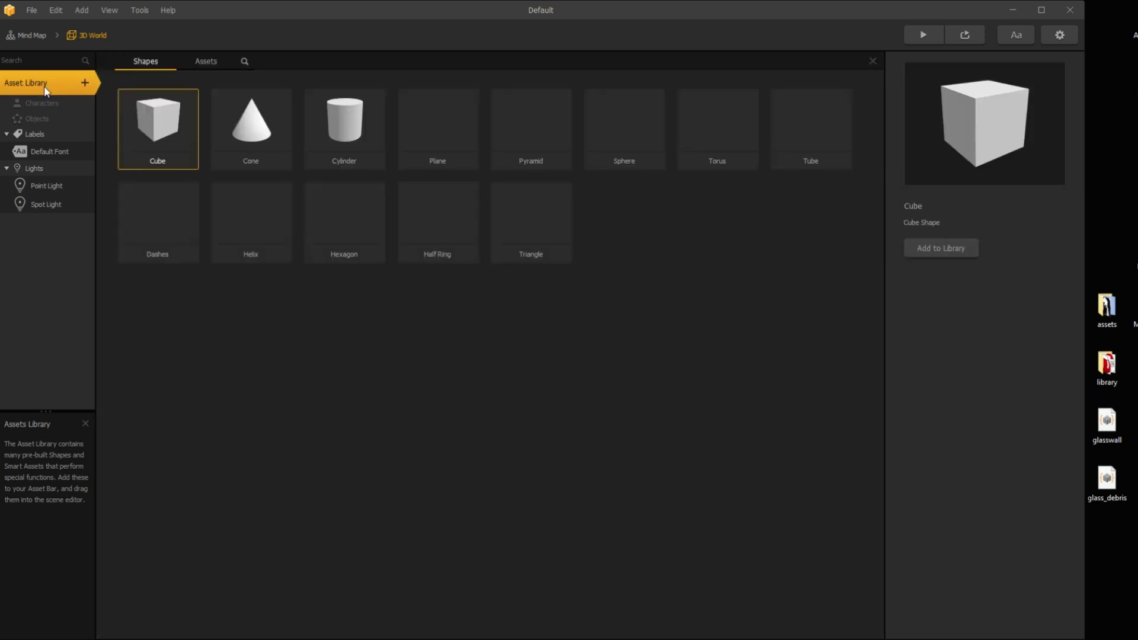
pyautogui.click(165, 133)
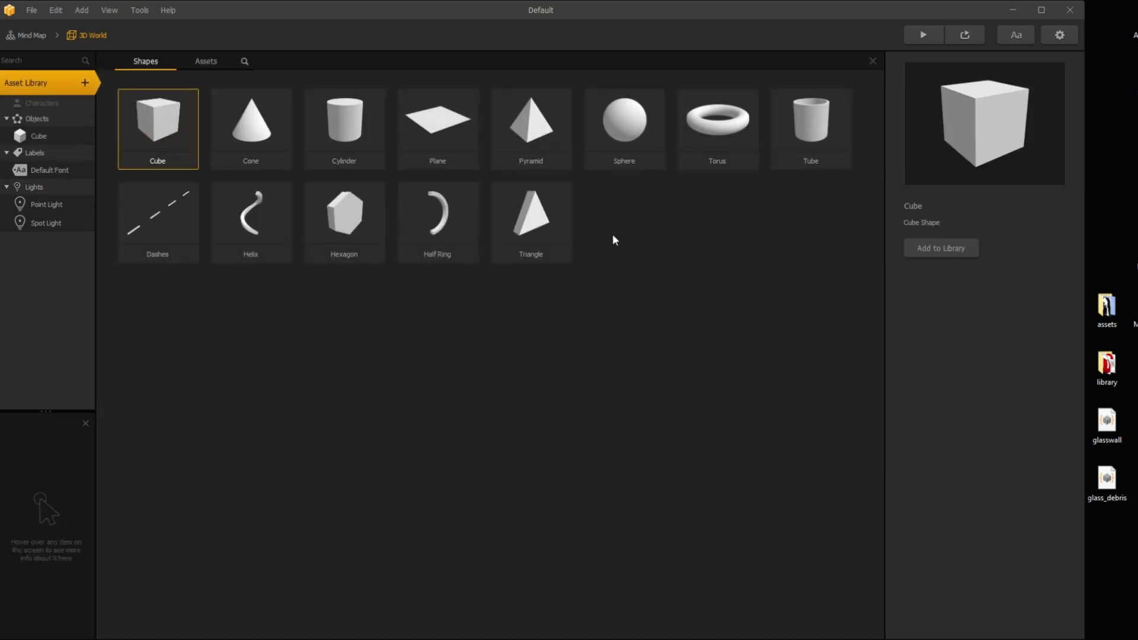
pyautogui.click(626, 138)
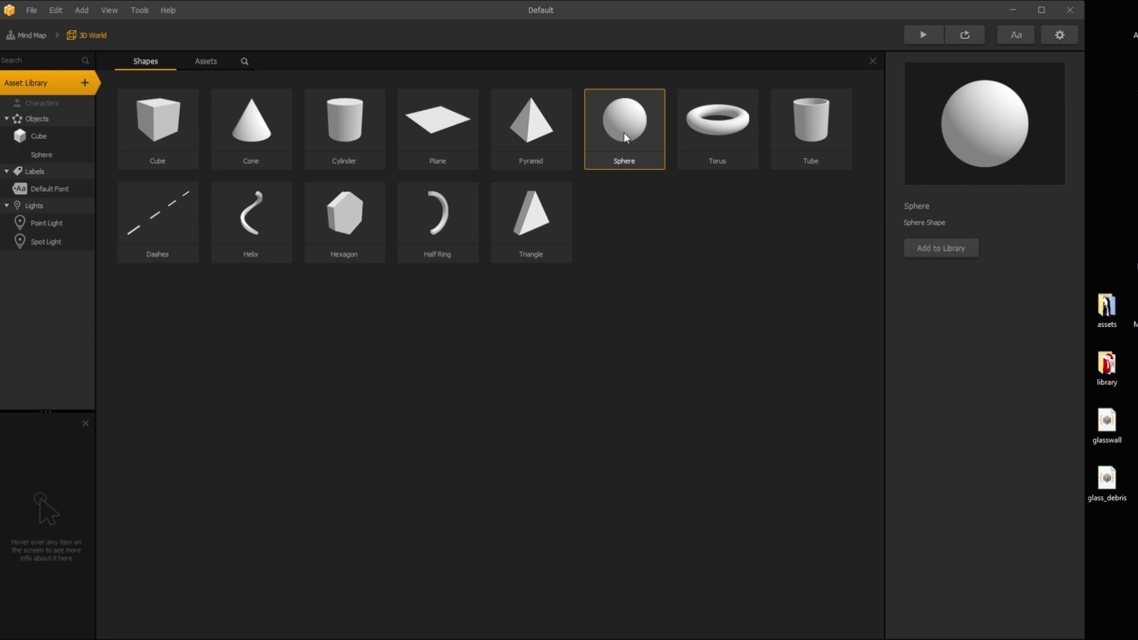
pyautogui.click(627, 138)
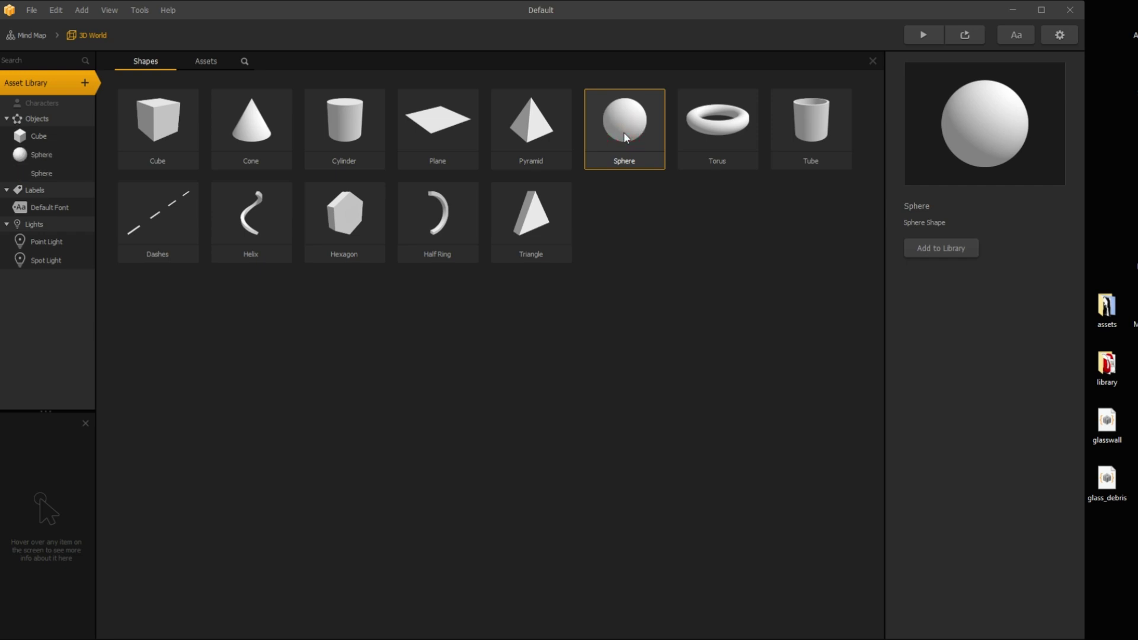
pyautogui.click(627, 138)
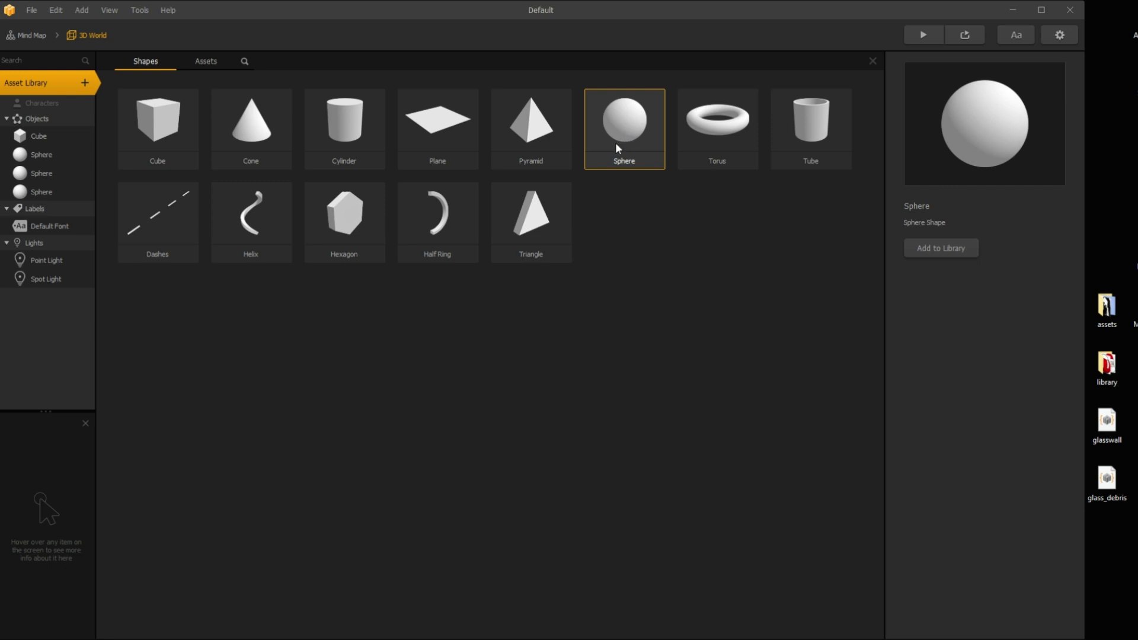
pyautogui.click(524, 138)
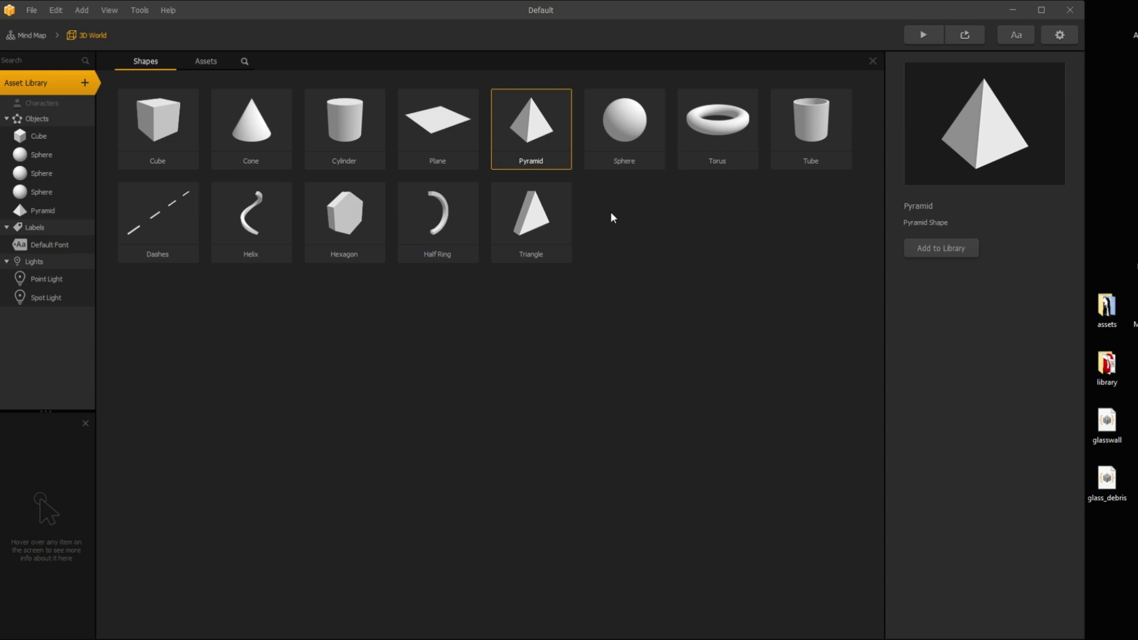
pyautogui.click(165, 132)
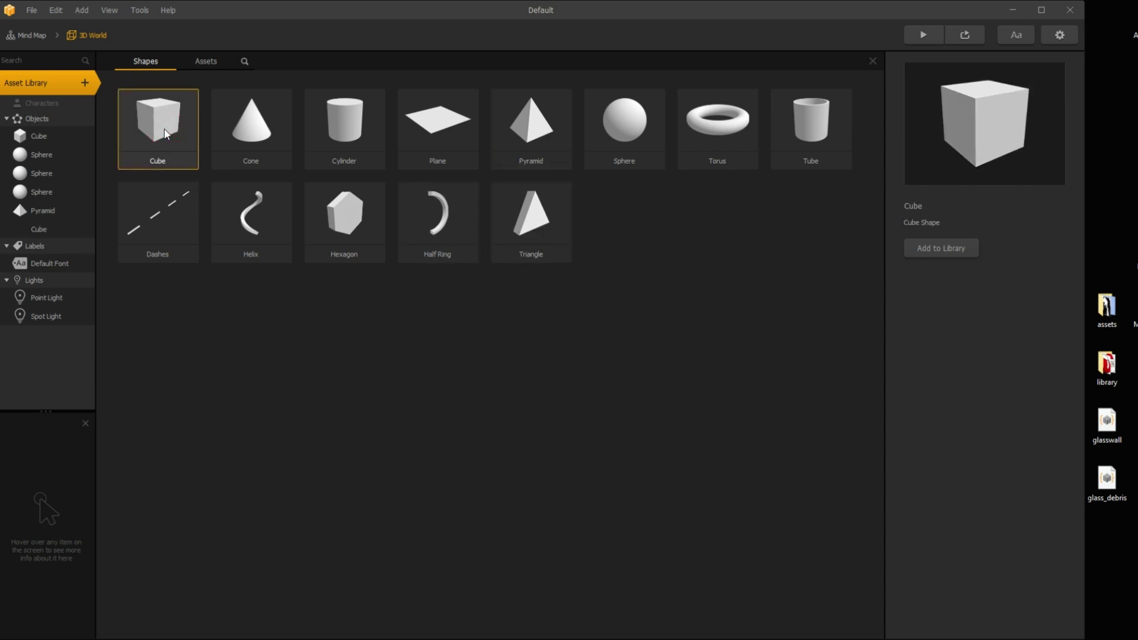
pyautogui.click(46, 87)
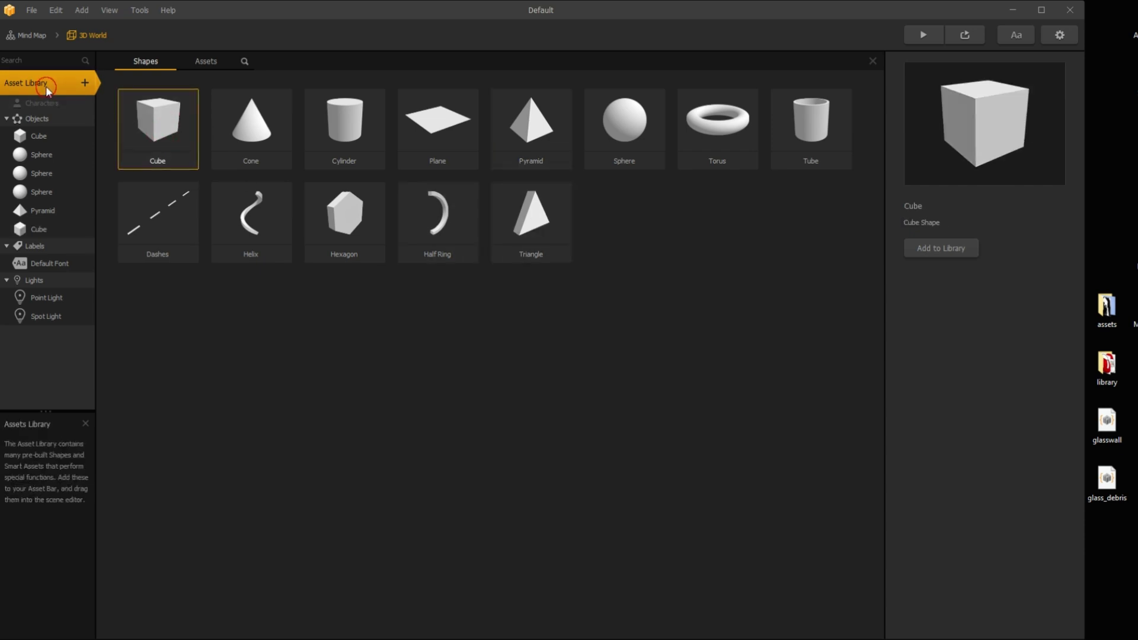
# Rename the first cube object as ground.
pyautogui.click(54, 134)
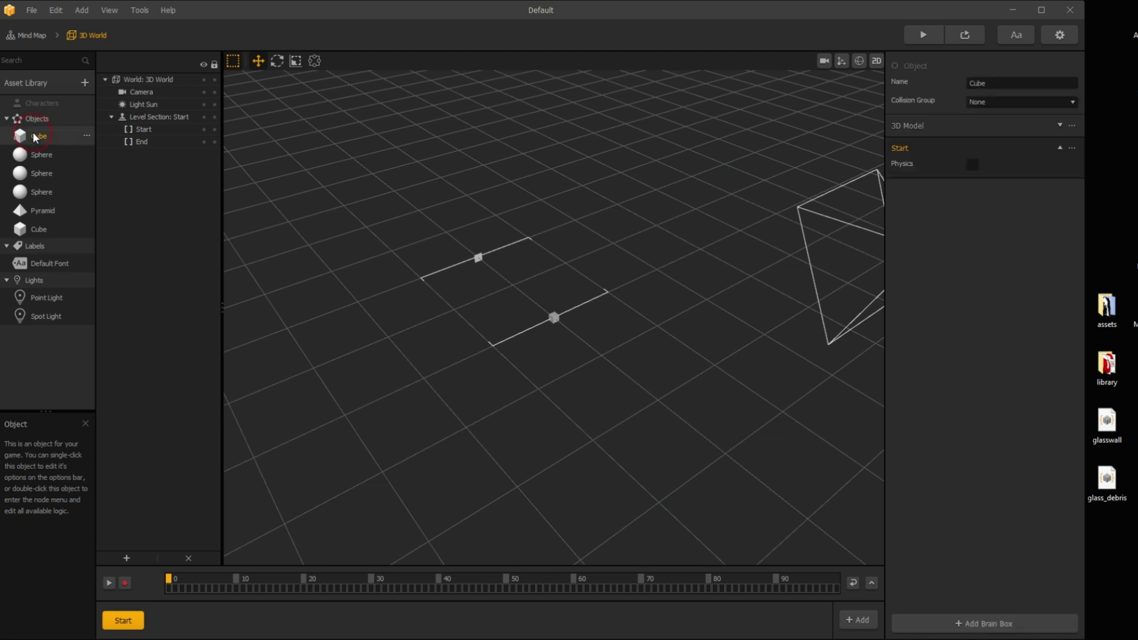
pyautogui.click(1011, 83)
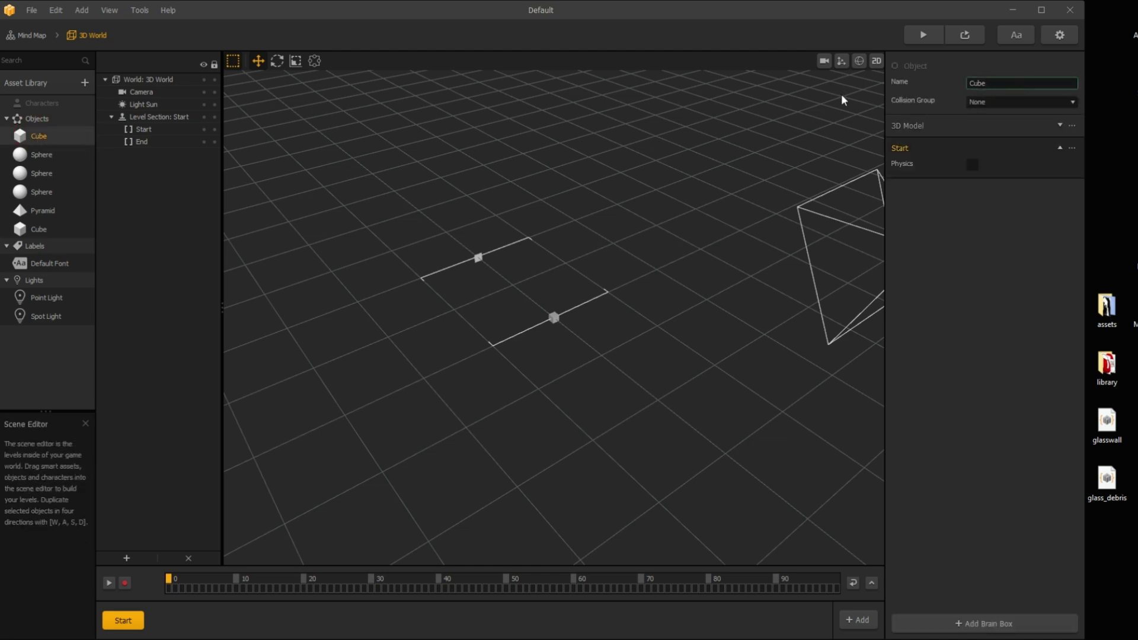
pyautogui.doubleClick(982, 86)
pyautogui.write('ground')
pyautogui.press('Return')
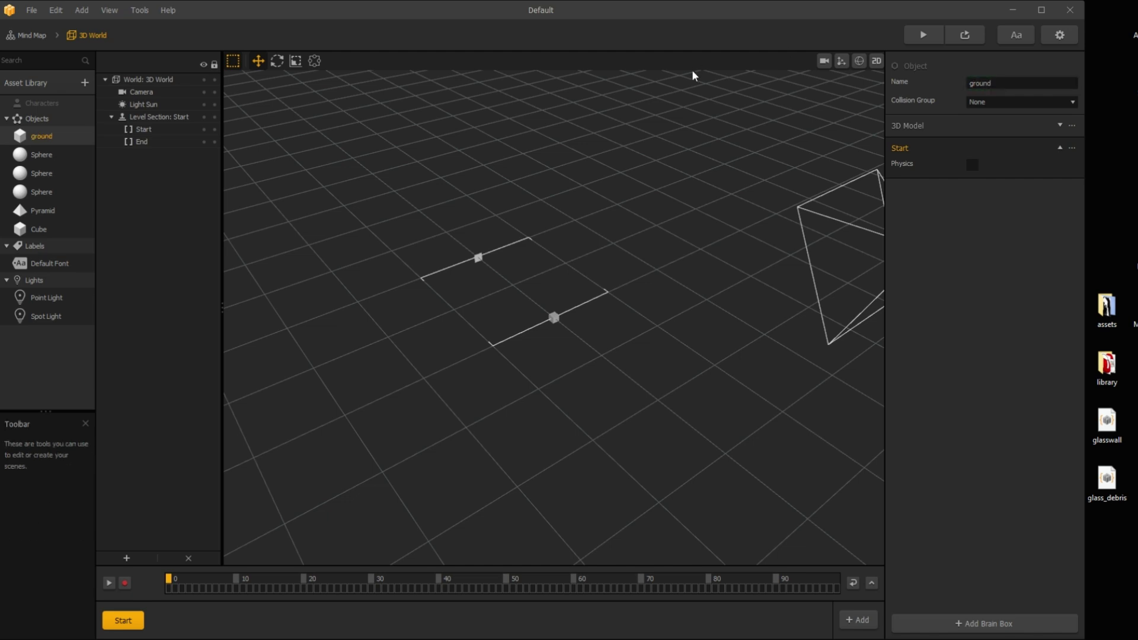
# Set the game's orientation to Landscape in the project settings.
pyautogui.scroll(-2, 492, 203)
pyautogui.click(1047, 38)
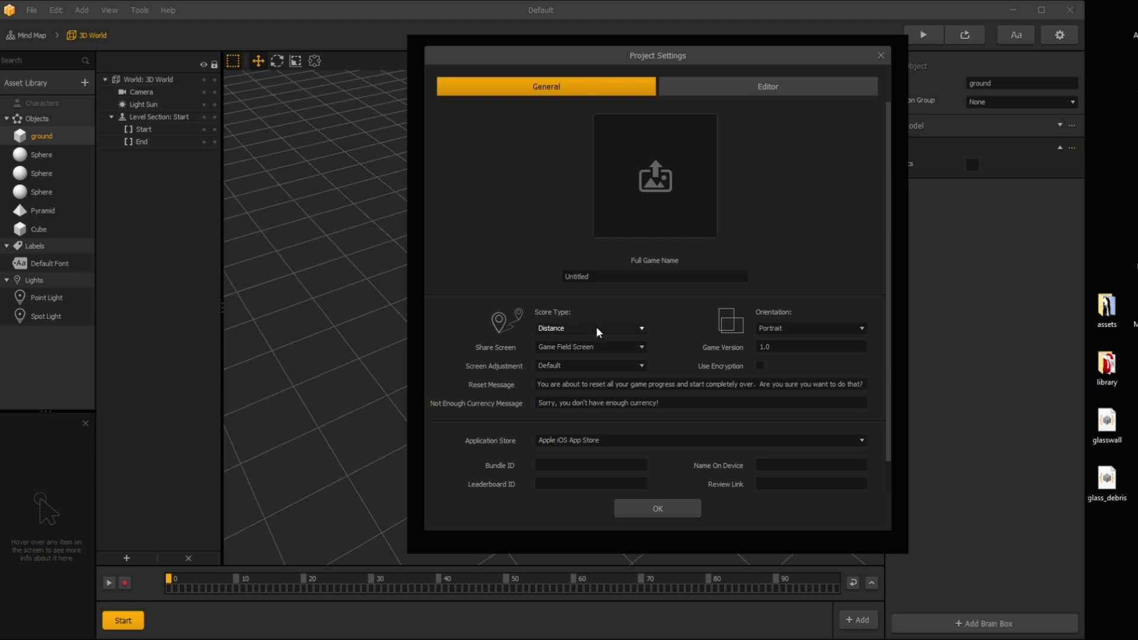
pyautogui.click(790, 326)
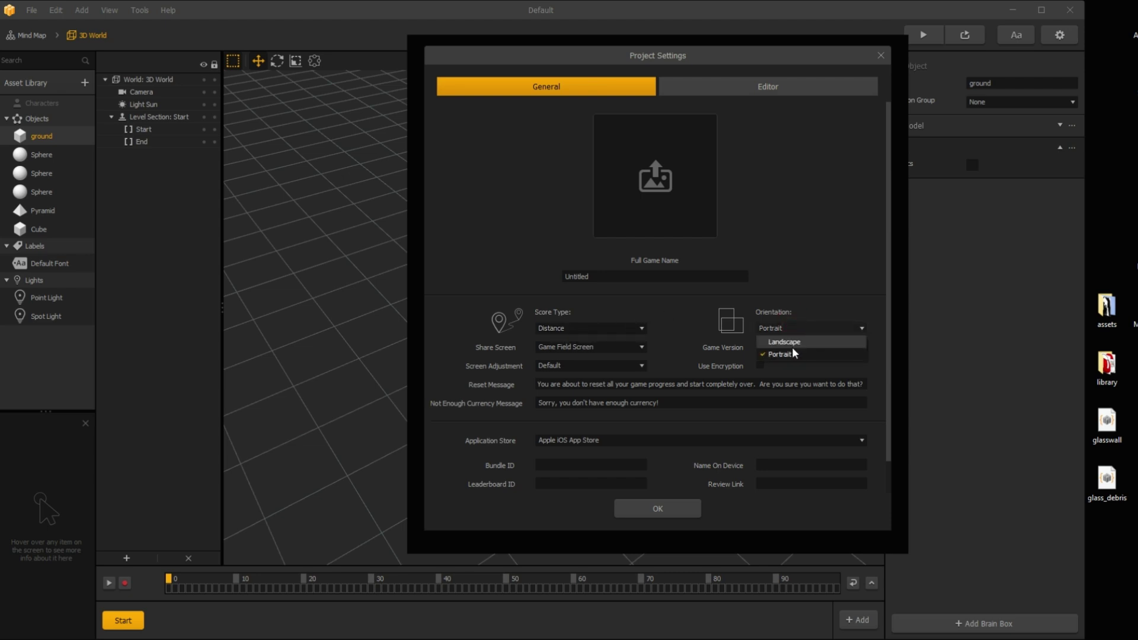
pyautogui.click(791, 345)
pyautogui.click(657, 508)
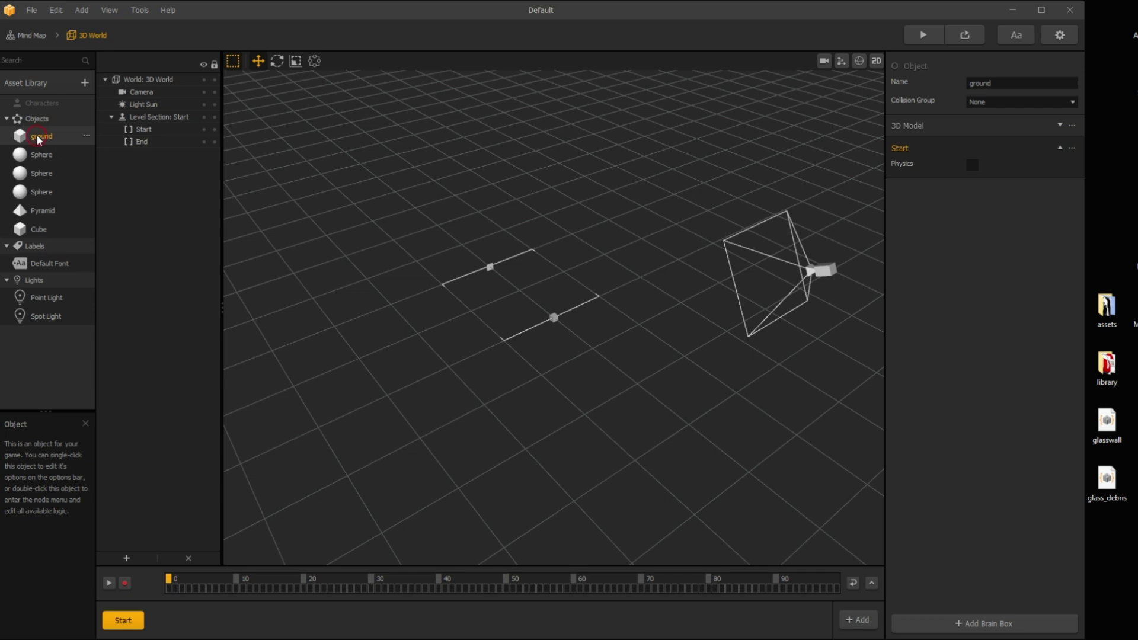
# Change the ground object's 3D model color to a very dark grey.
pyautogui.click(1061, 130)
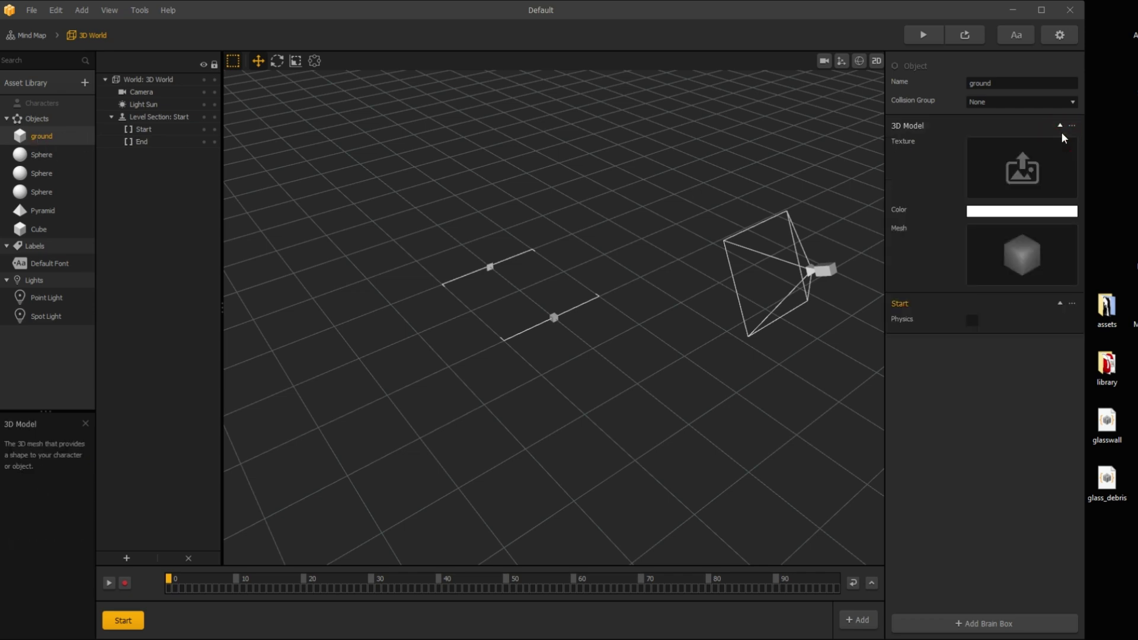
pyautogui.click(984, 213)
pyautogui.click(684, 308)
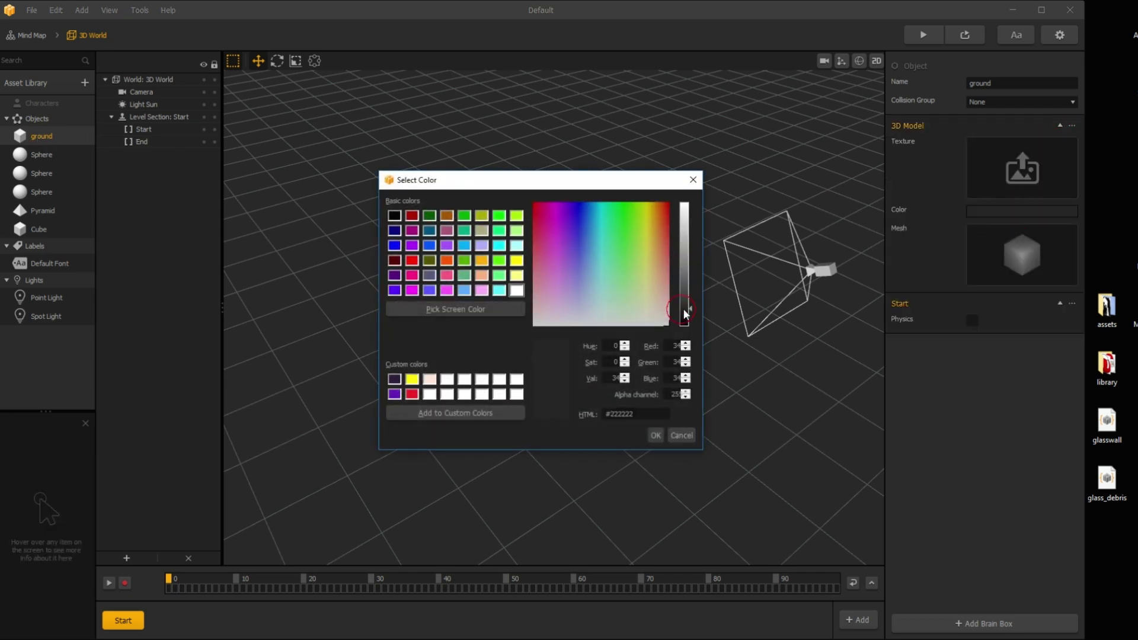
pyautogui.click(688, 311)
pyautogui.click(655, 435)
pyautogui.moveTo(42, 136); pyautogui.dragTo(648, 262)
pyautogui.click(983, 120)
pyautogui.write('100')
pyautogui.click(1023, 120)
pyautogui.write('100')
pyautogui.press('Return')
pyautogui.click(574, 361)
pyautogui.press('Delete')
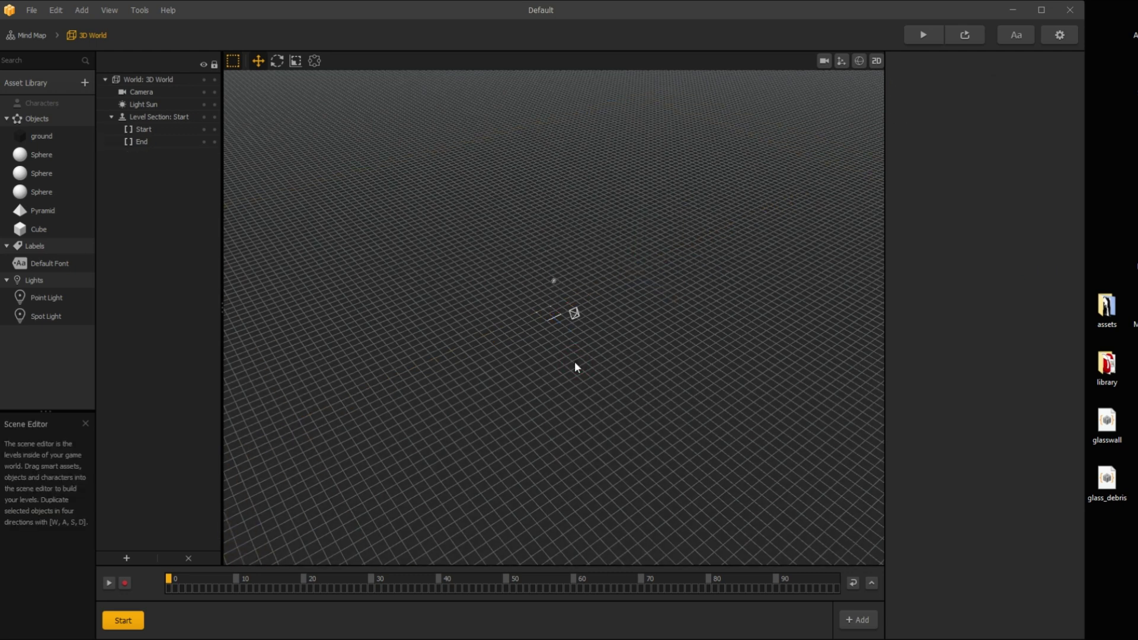
# Rename the first sphere object as Actor, enable its physics with type Dynamic, and expand its 3D Model settings.
pyautogui.click(42, 156)
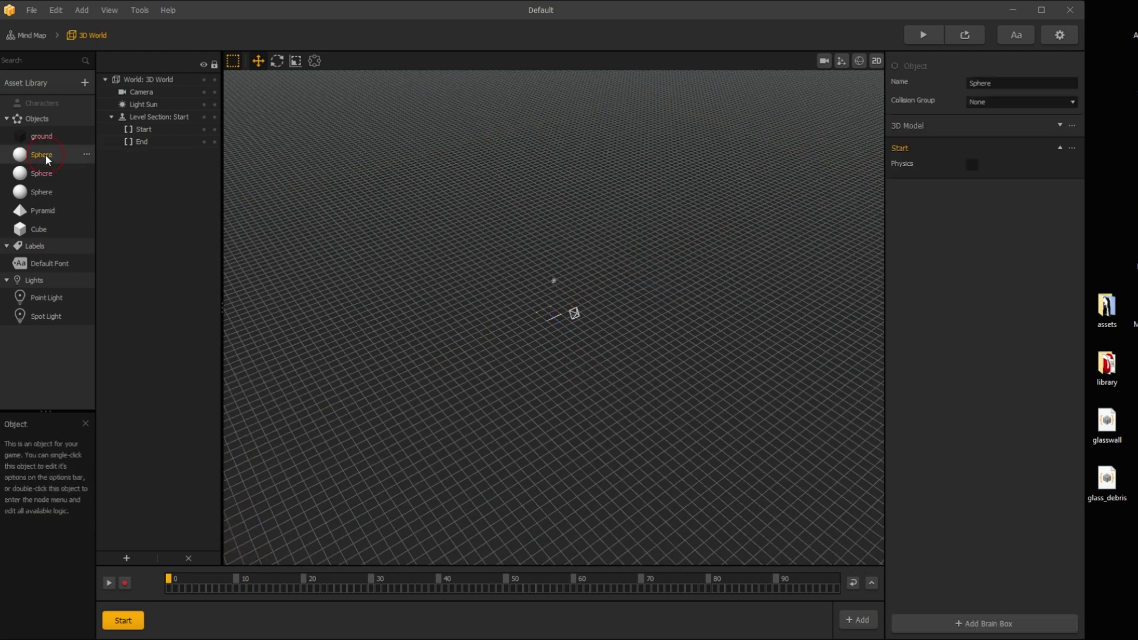
pyautogui.click(984, 83)
pyautogui.write('Actor')
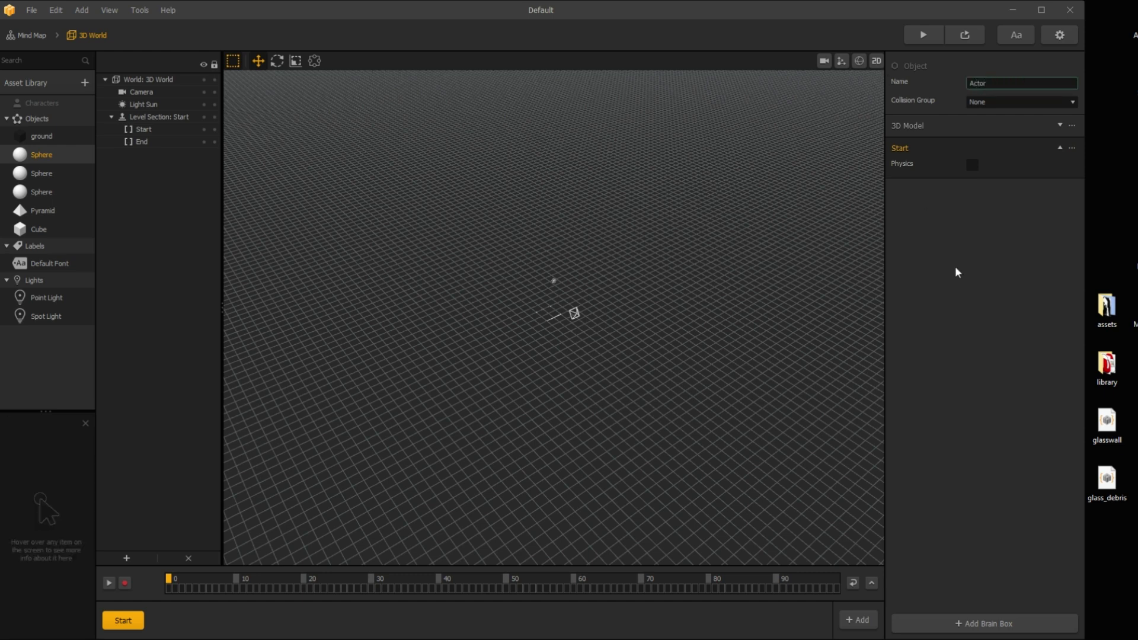
pyautogui.click(972, 167)
pyautogui.click(985, 184)
pyautogui.click(981, 184)
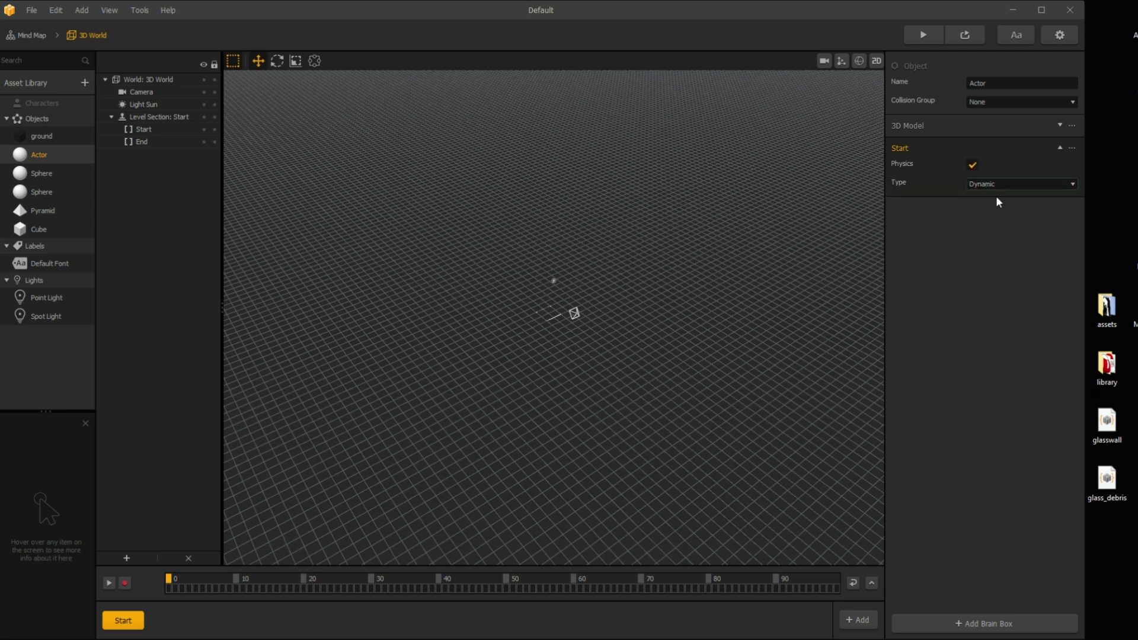
pyautogui.click(1060, 126)
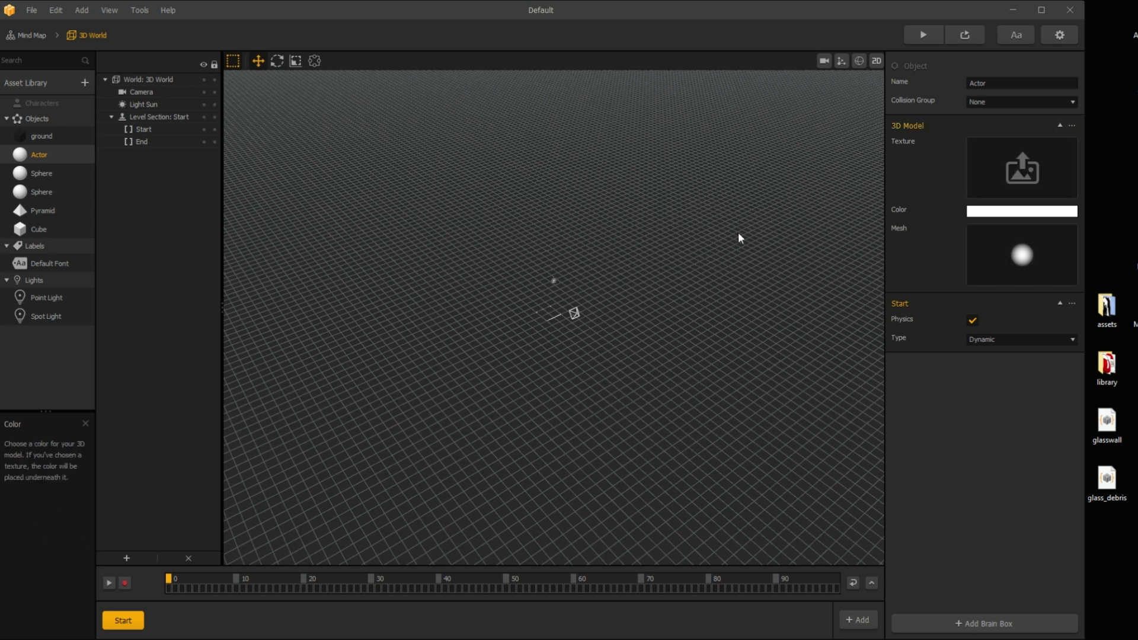
# Rename the next sphere object as Sling.
pyautogui.click(54, 174)
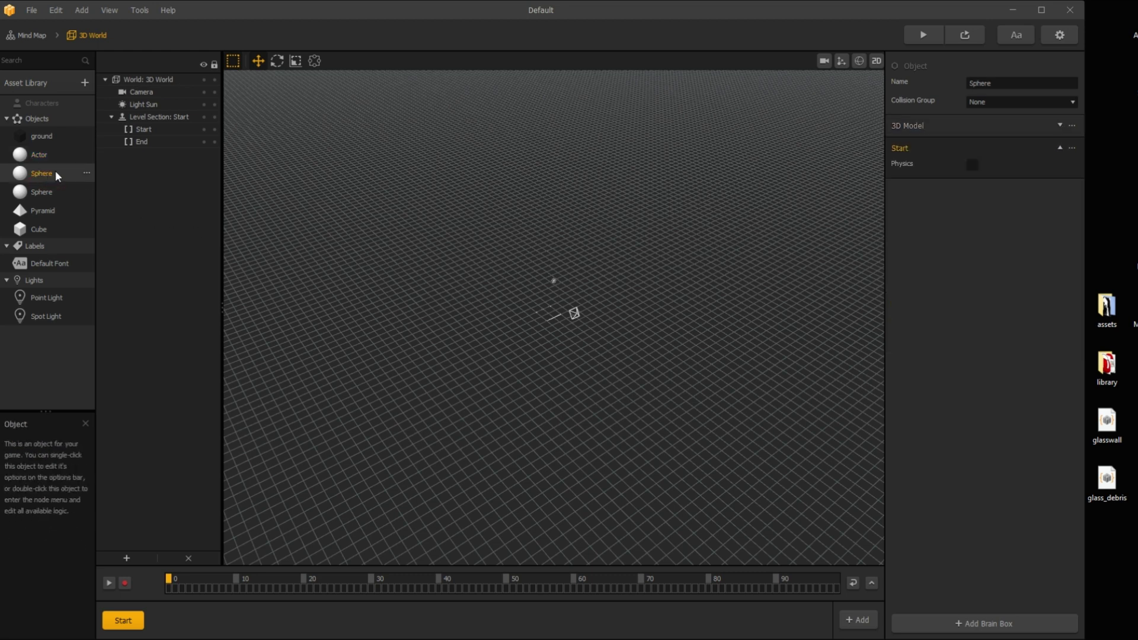
pyautogui.click(1000, 83)
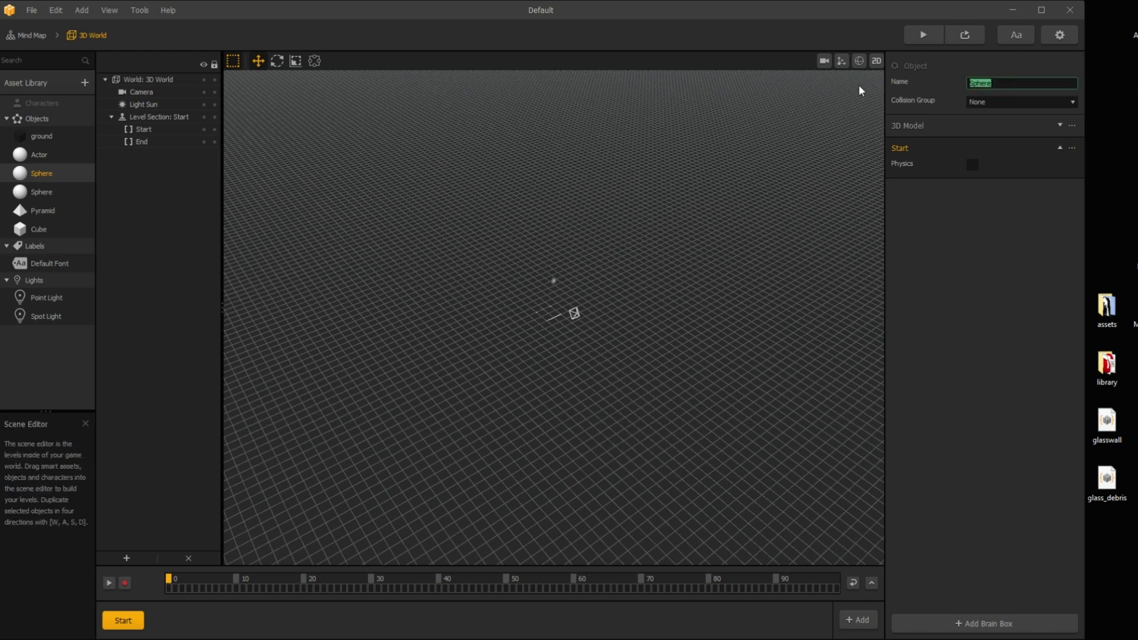
pyautogui.write('Sling')
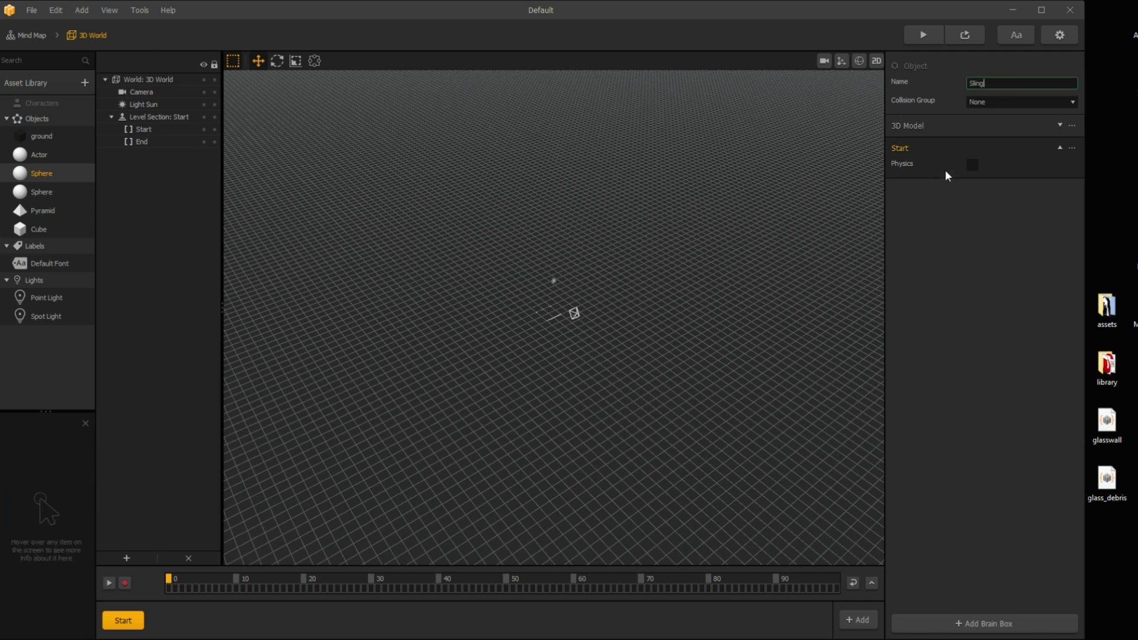
# Turn the Actor object into a character and keep its collision group at None.
pyautogui.moveTo(35, 154); pyautogui.dragTo(44, 106)
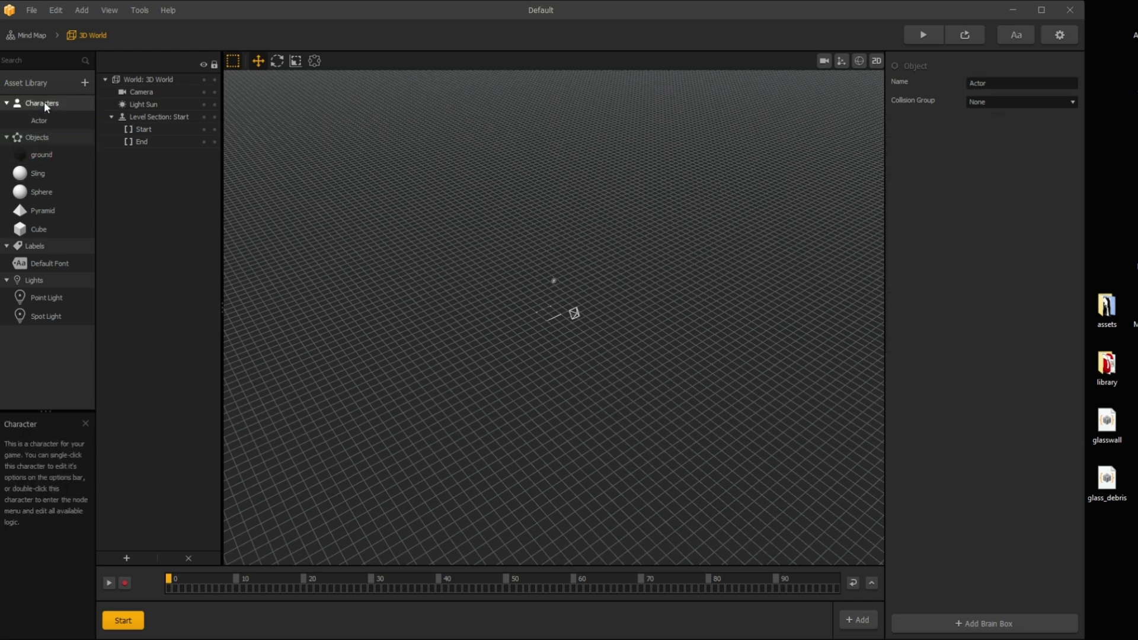
pyautogui.click(44, 119)
pyautogui.click(1015, 102)
pyautogui.click(1011, 127)
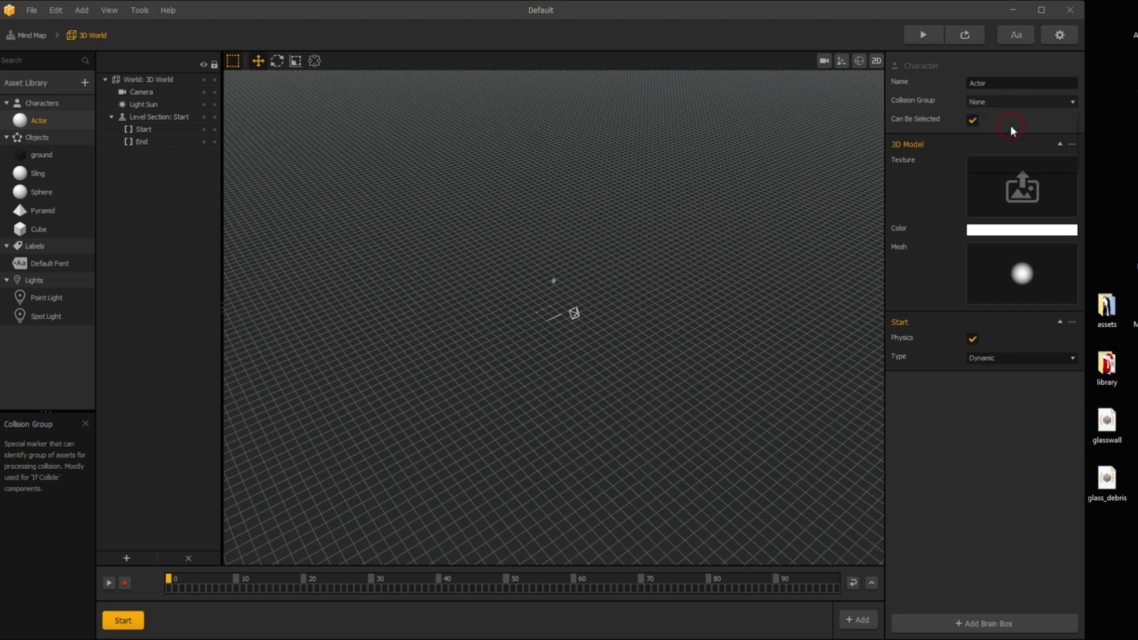
# Rename the remaining sphere object as dot and the pyramid object as arrow.
pyautogui.click(50, 192)
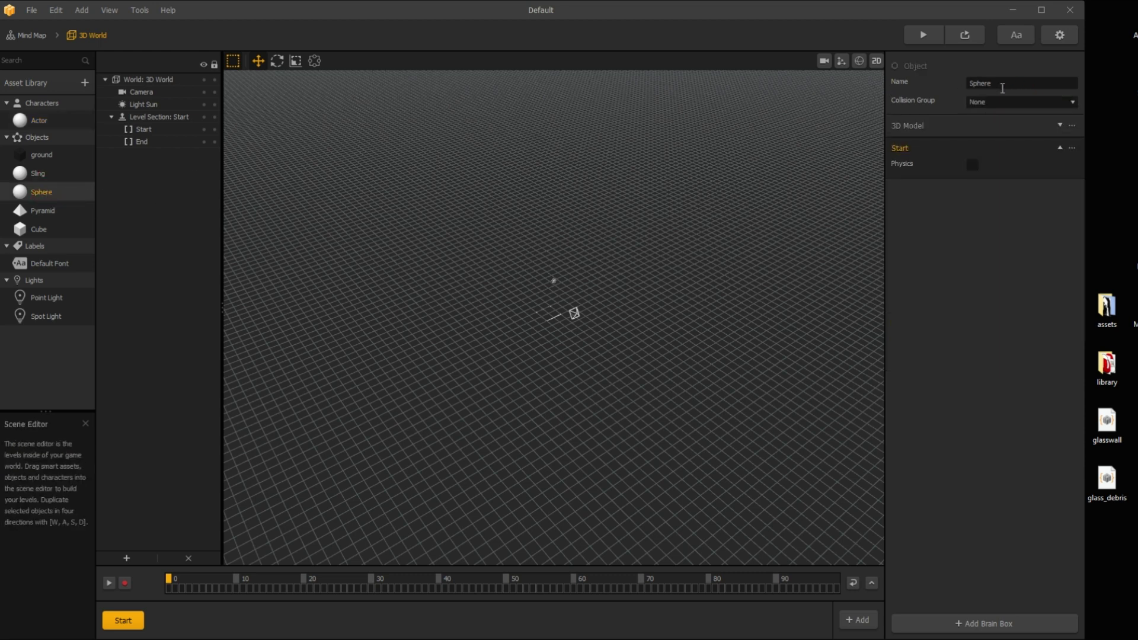
pyautogui.click(1020, 88)
pyautogui.write('dot')
pyautogui.click(960, 361)
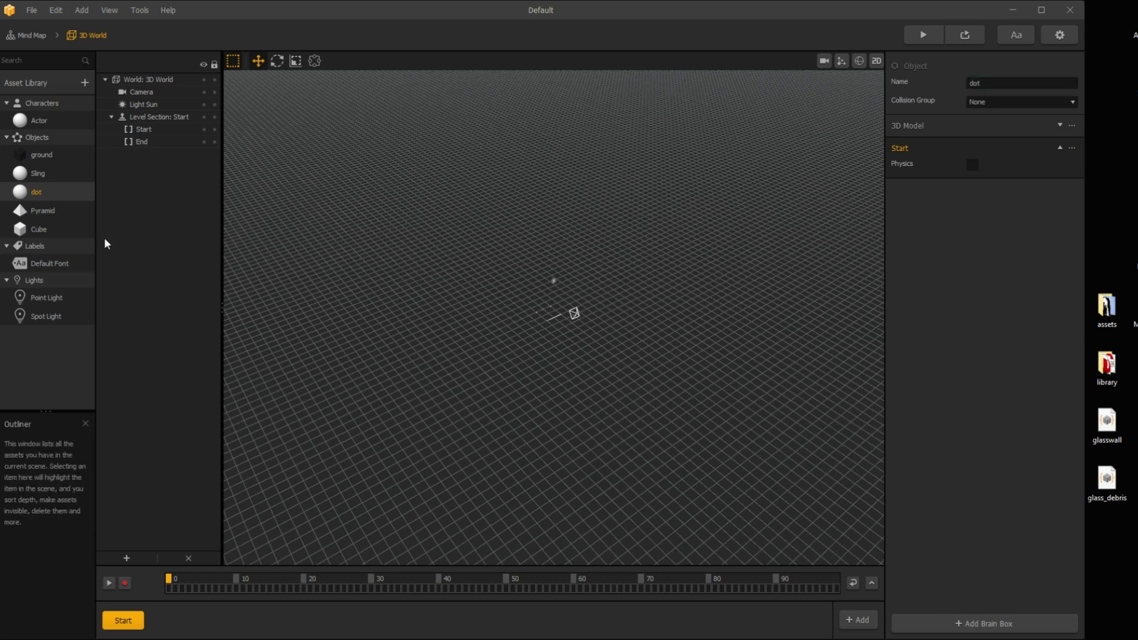
pyautogui.click(52, 213)
pyautogui.click(1005, 85)
pyautogui.write('arrow')
pyautogui.click(957, 263)
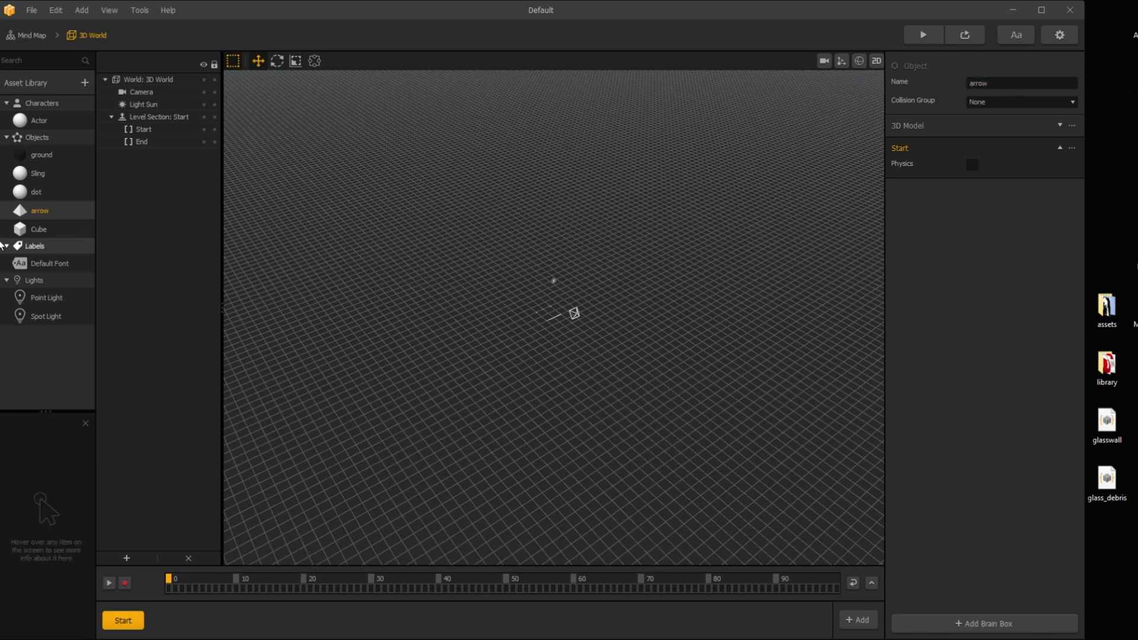
# Rename the Cube object as handle.
pyautogui.click(39, 234)
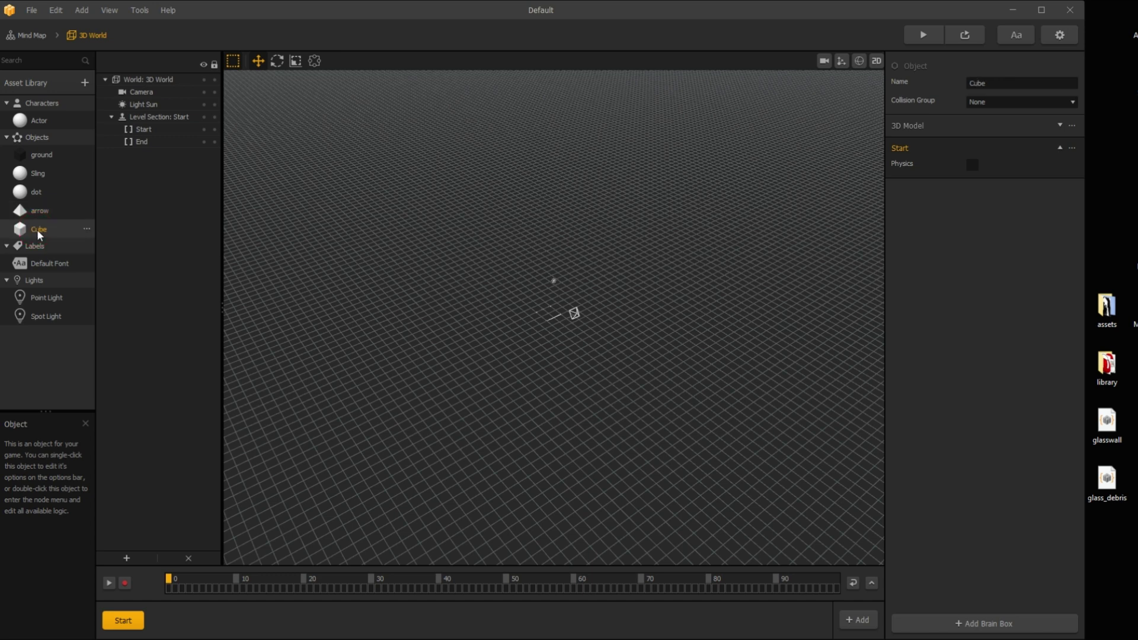
pyautogui.click(975, 83)
pyautogui.write('ha')
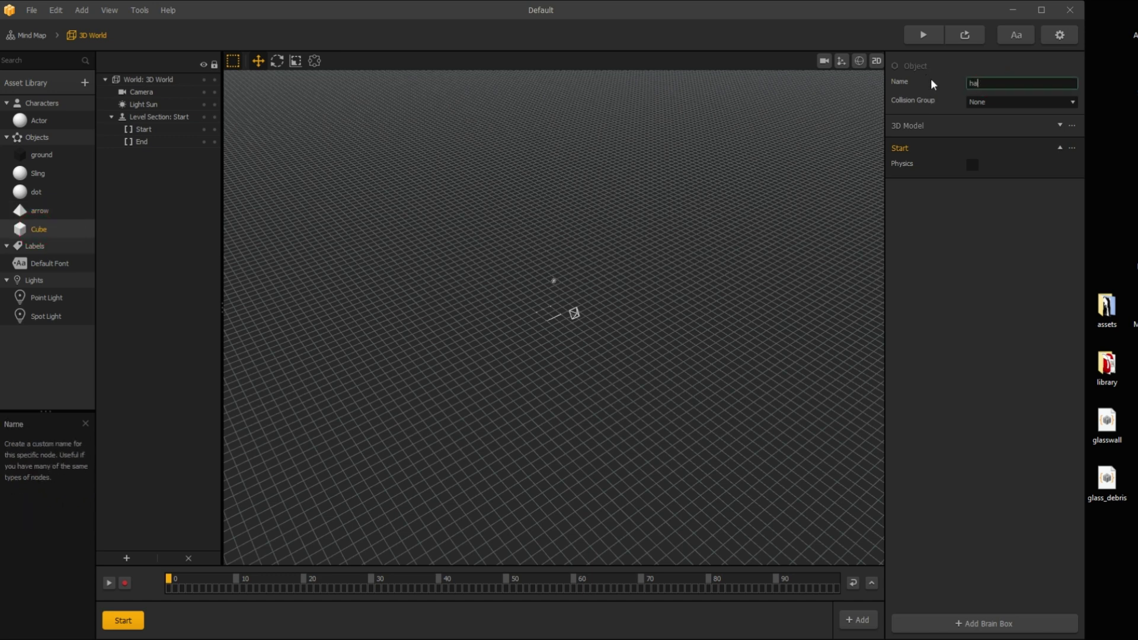
pyautogui.write('ndle')
pyautogui.press('Return')
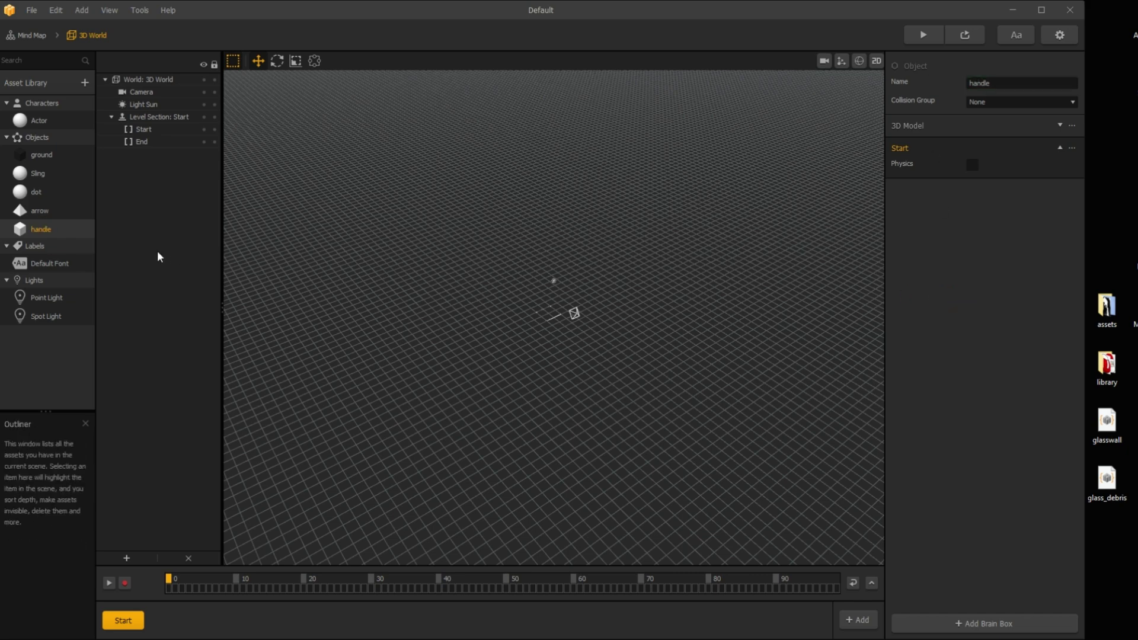
# Import the glasswall and glass_debris asset files from the desktop into the 3D World scene.
pyautogui.scroll(5, 535, 303)
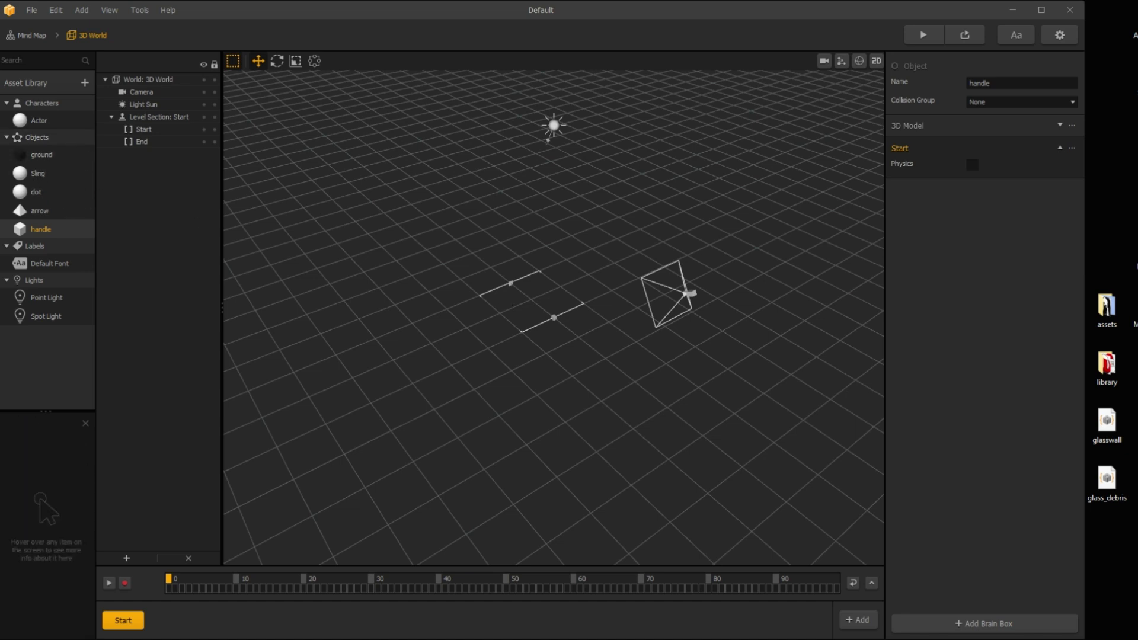
pyautogui.moveTo(1106, 421); pyautogui.dragTo(657, 400)
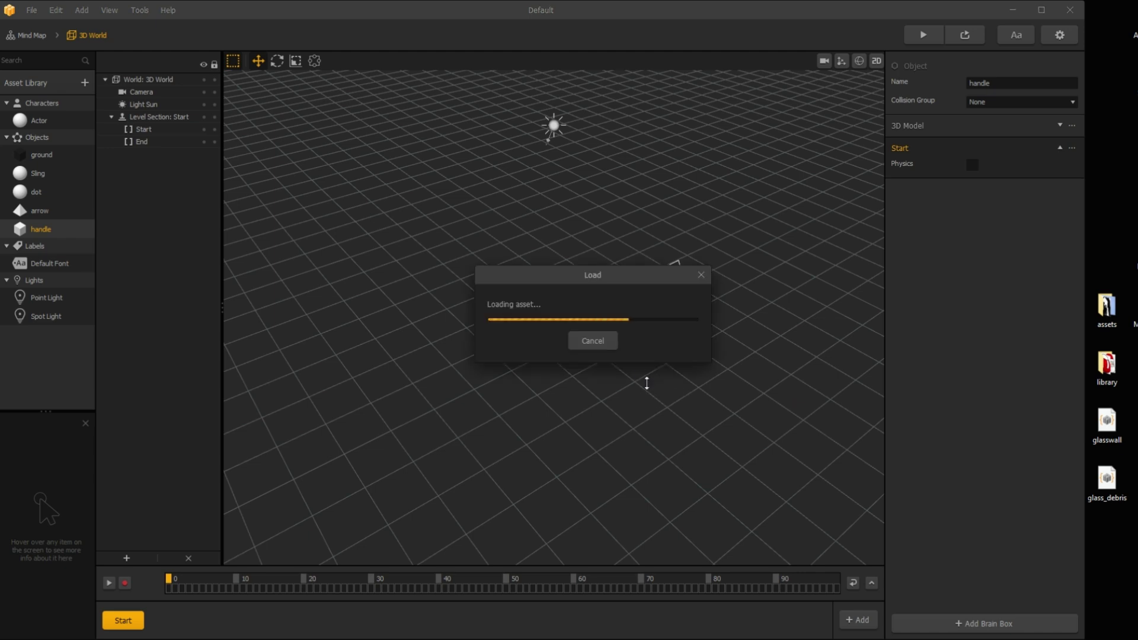
pyautogui.moveTo(1108, 495); pyautogui.dragTo(549, 404)
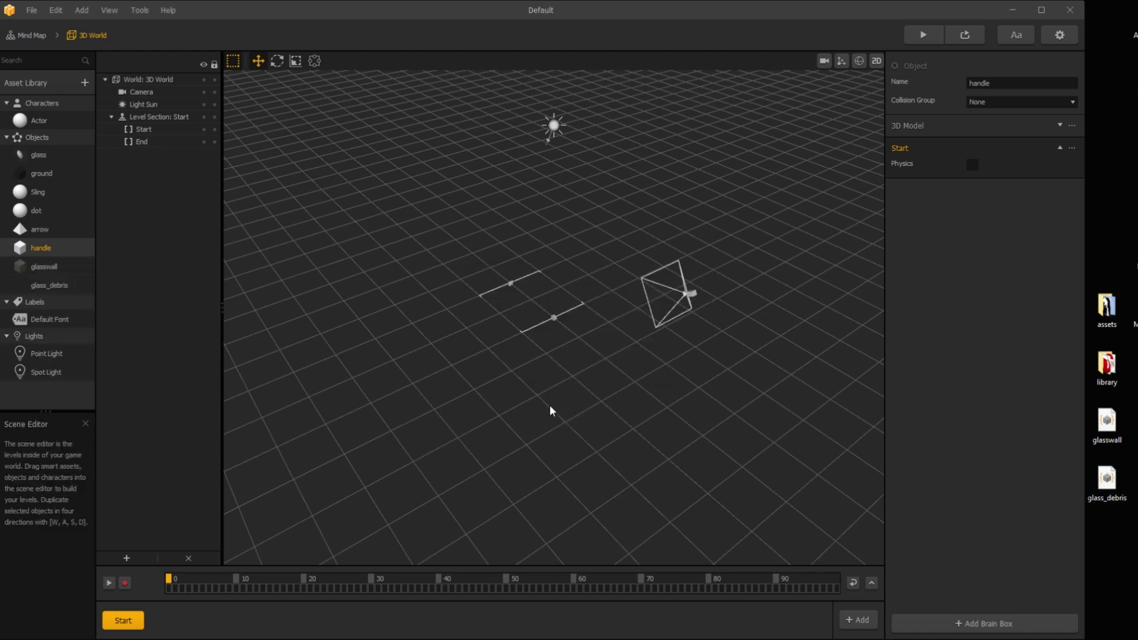
# Examine glasswall's If Collide, Threshold, Spawn, Debris Explosion and Defeat nodes, plus the glass_debris node map, and return to the 3D World.
pyautogui.doubleClick(45, 266)
pyautogui.click(346, 320)
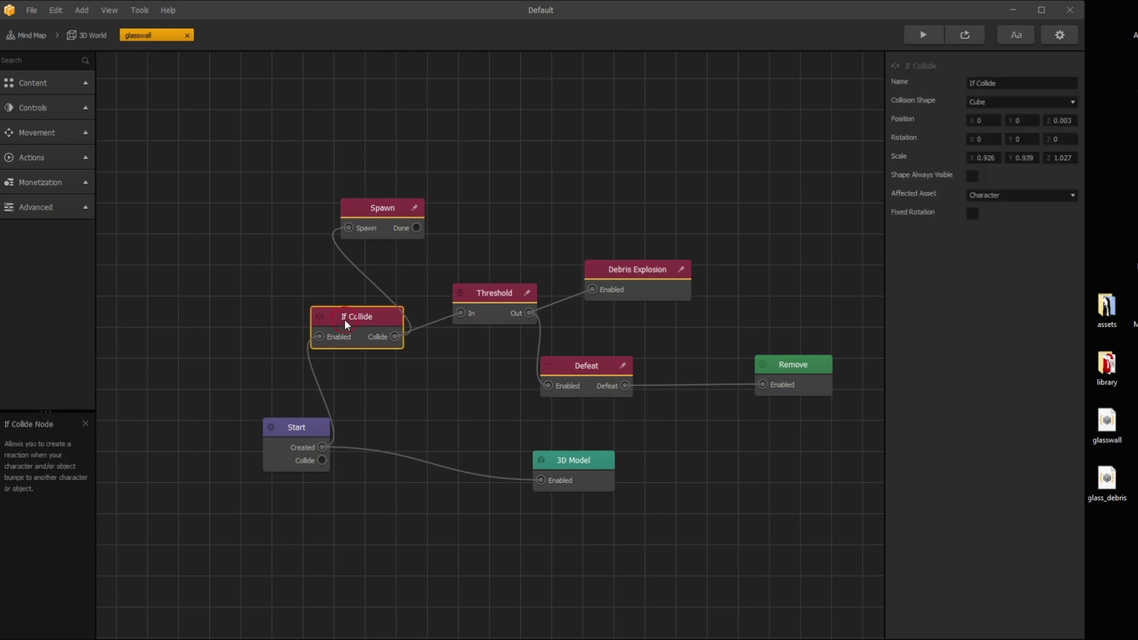
pyautogui.click(485, 290)
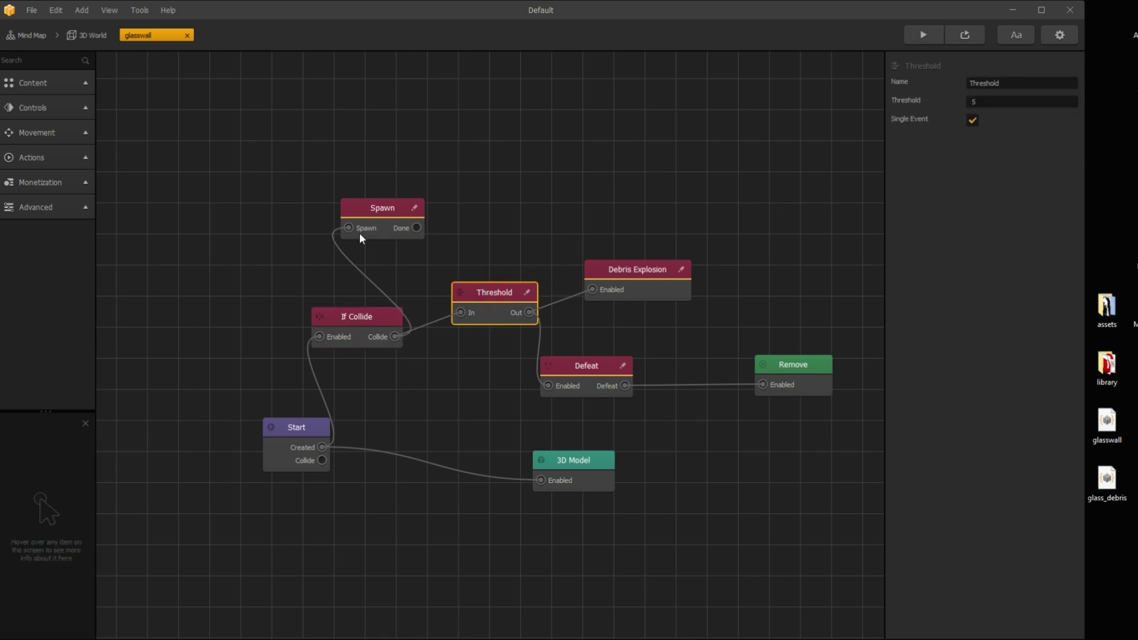
pyautogui.click(378, 209)
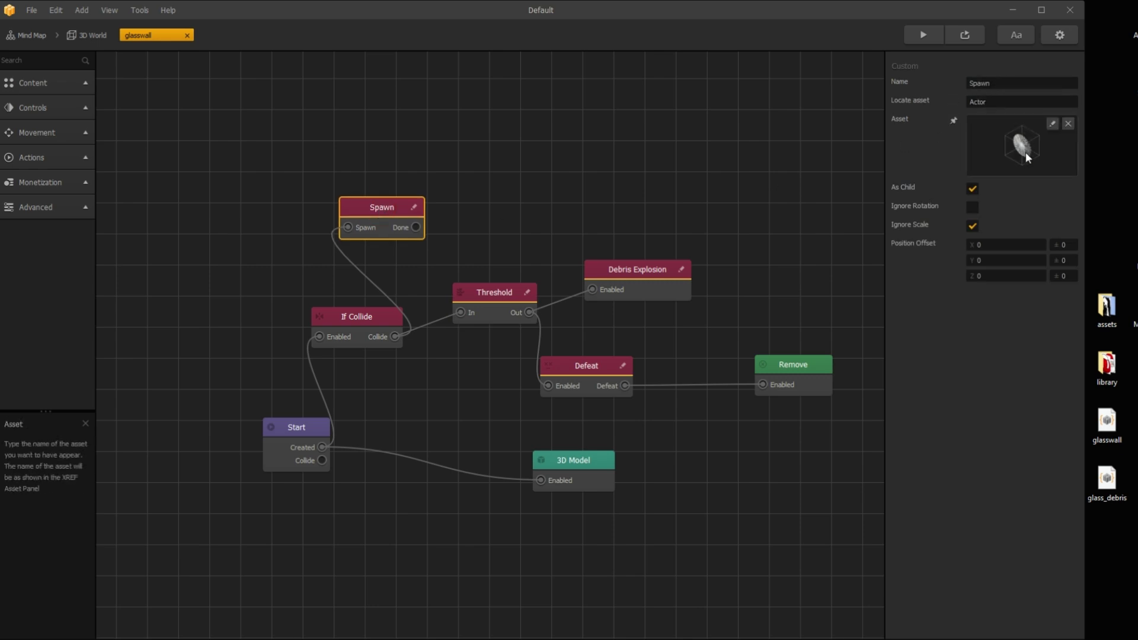
pyautogui.click(635, 272)
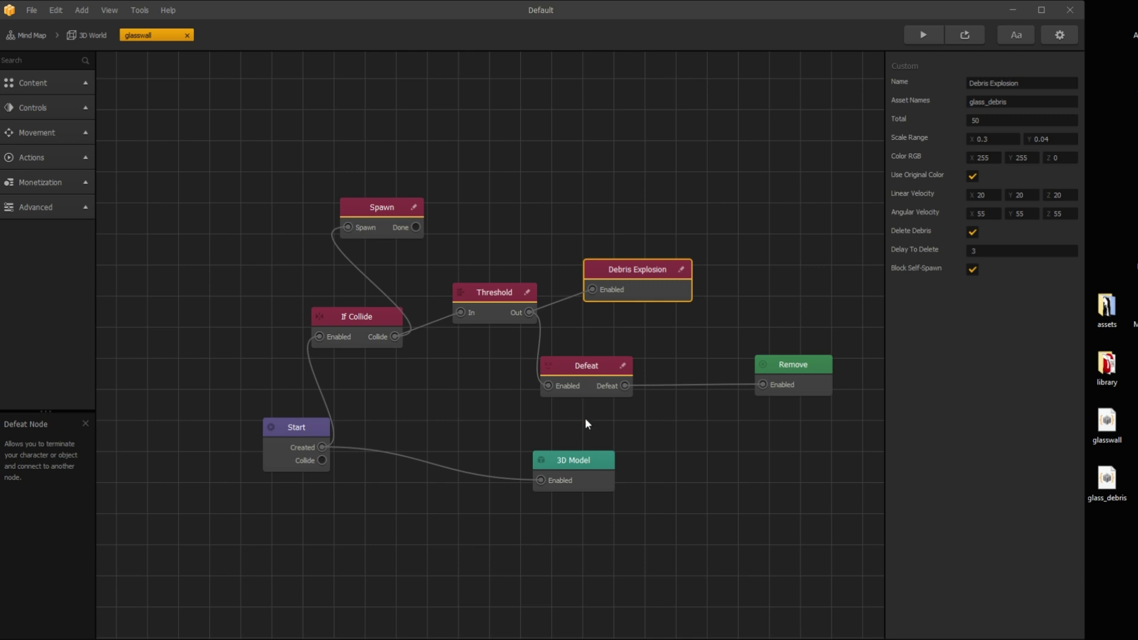
pyautogui.click(575, 367)
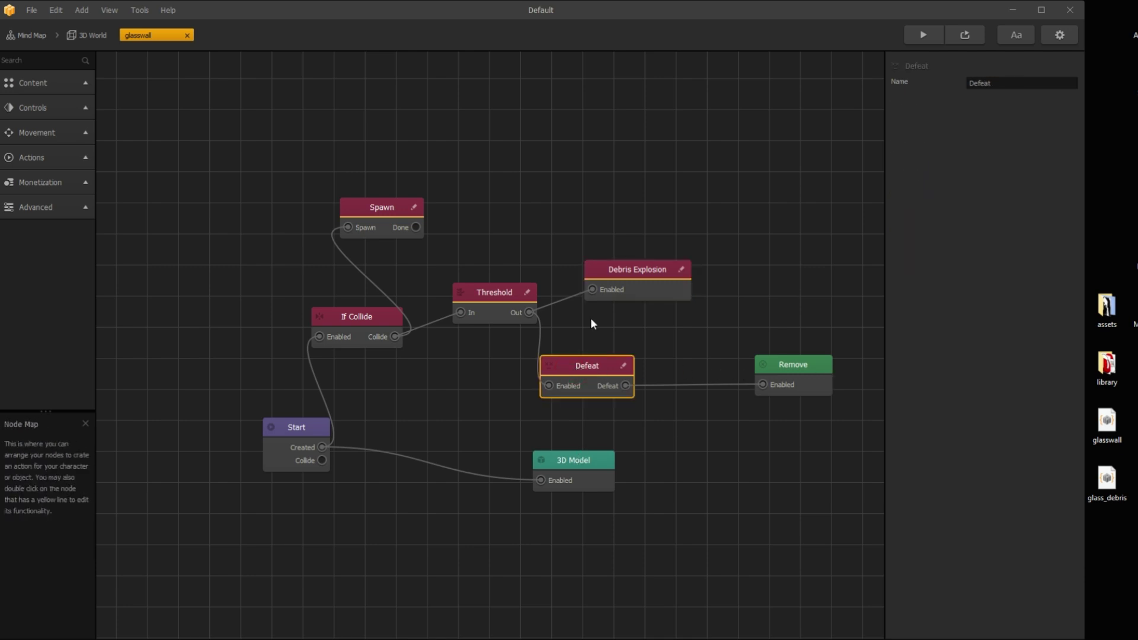
pyautogui.click(86, 35)
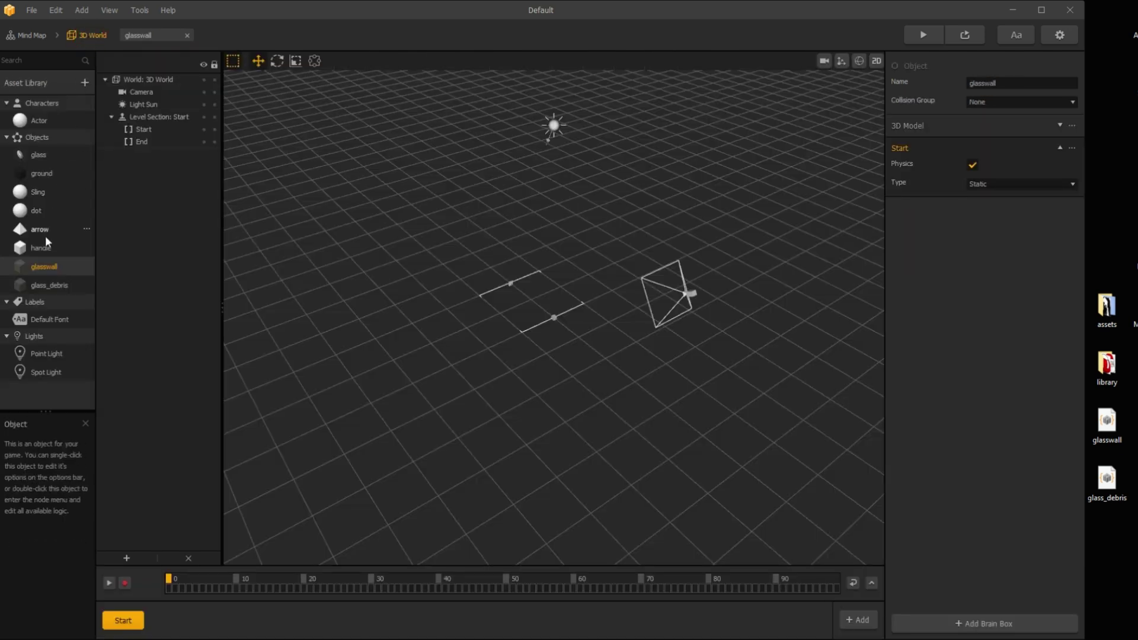
pyautogui.doubleClick(49, 284)
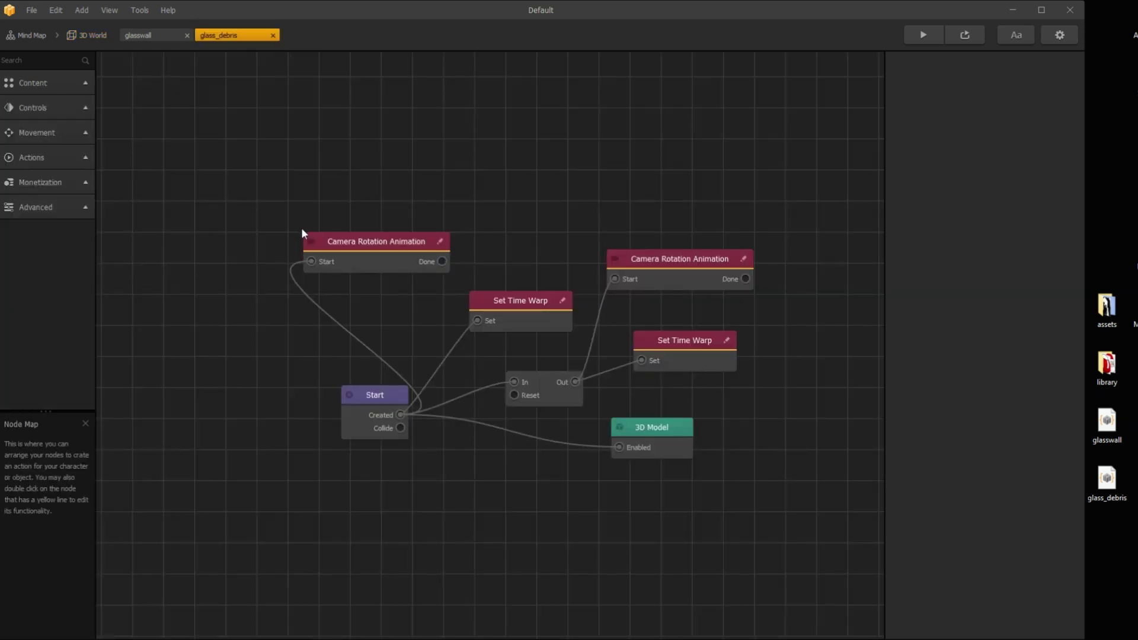
pyautogui.click(140, 37)
pyautogui.click(93, 36)
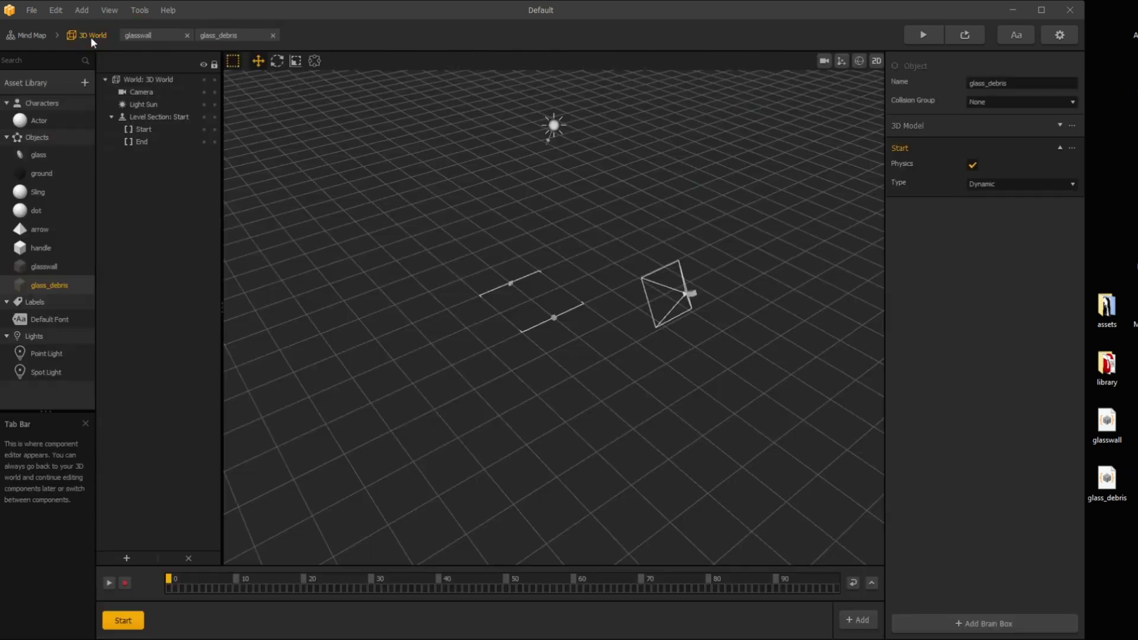
# In the Sling object's node map, add a Sling Shot node above Start and connect Start's Created output to its Enabled input.
pyautogui.doubleClick(37, 191)
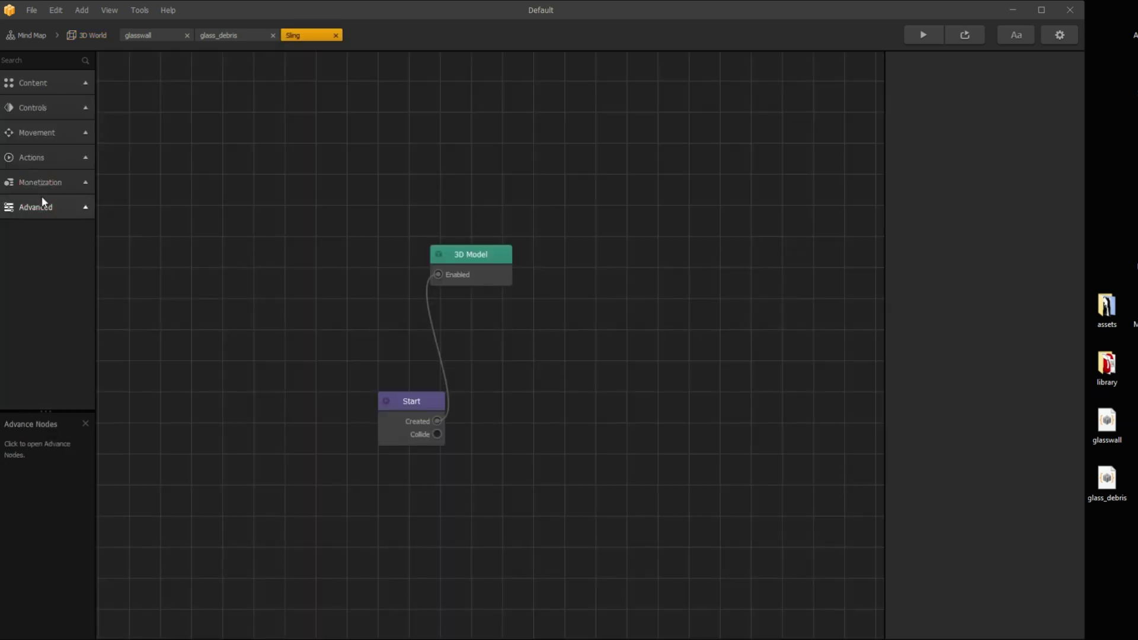
pyautogui.moveTo(486, 269); pyautogui.dragTo(539, 438)
pyautogui.click(45, 162)
pyautogui.scroll(-5, 62, 222)
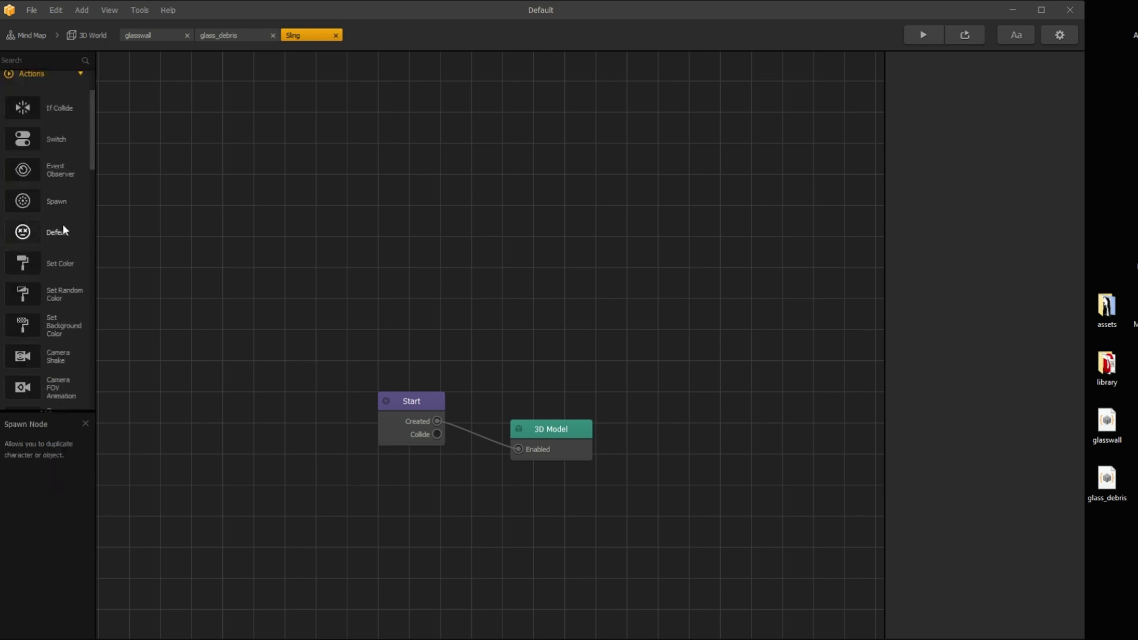
pyautogui.scroll(-5, 64, 231)
pyautogui.scroll(-6, 64, 225)
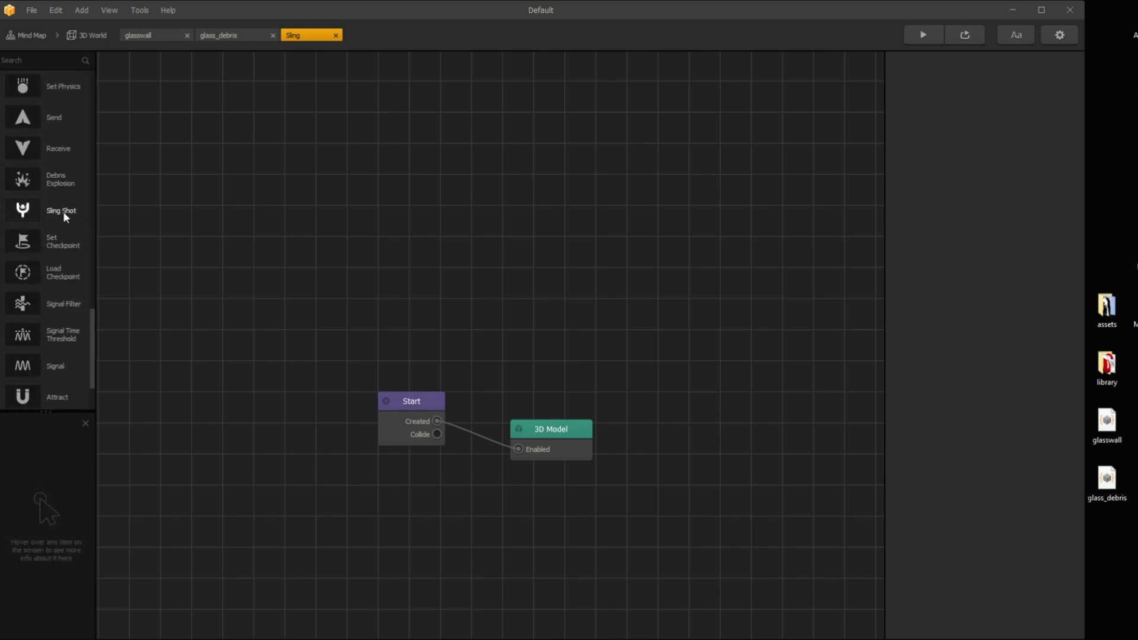
pyautogui.moveTo(414, 311); pyautogui.dragTo(415, 309)
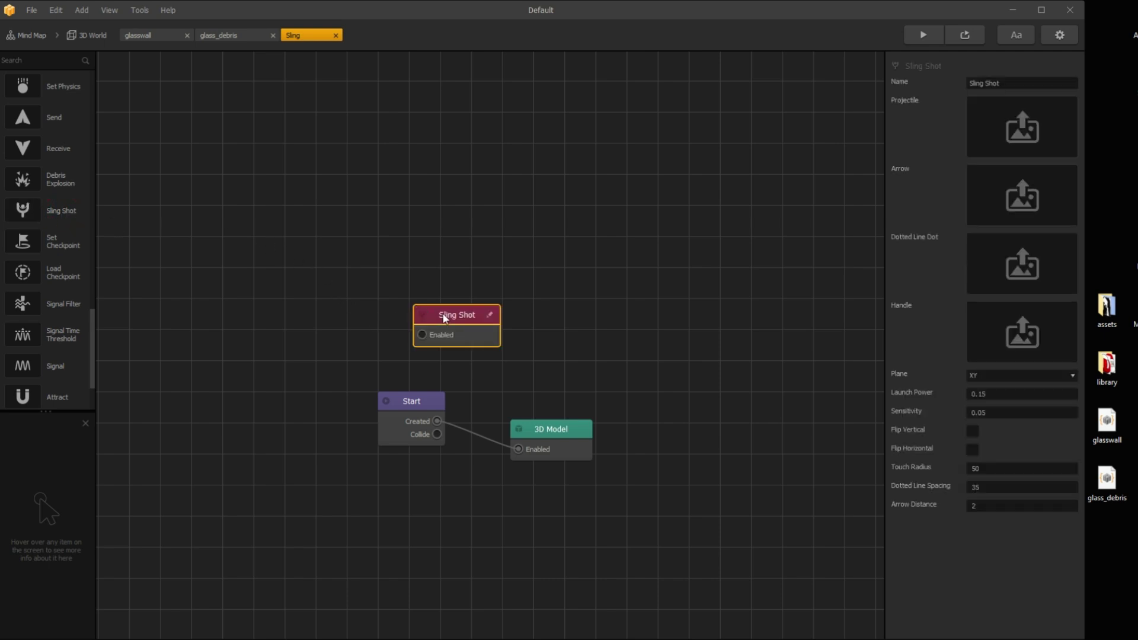
pyautogui.moveTo(438, 422); pyautogui.dragTo(413, 329)
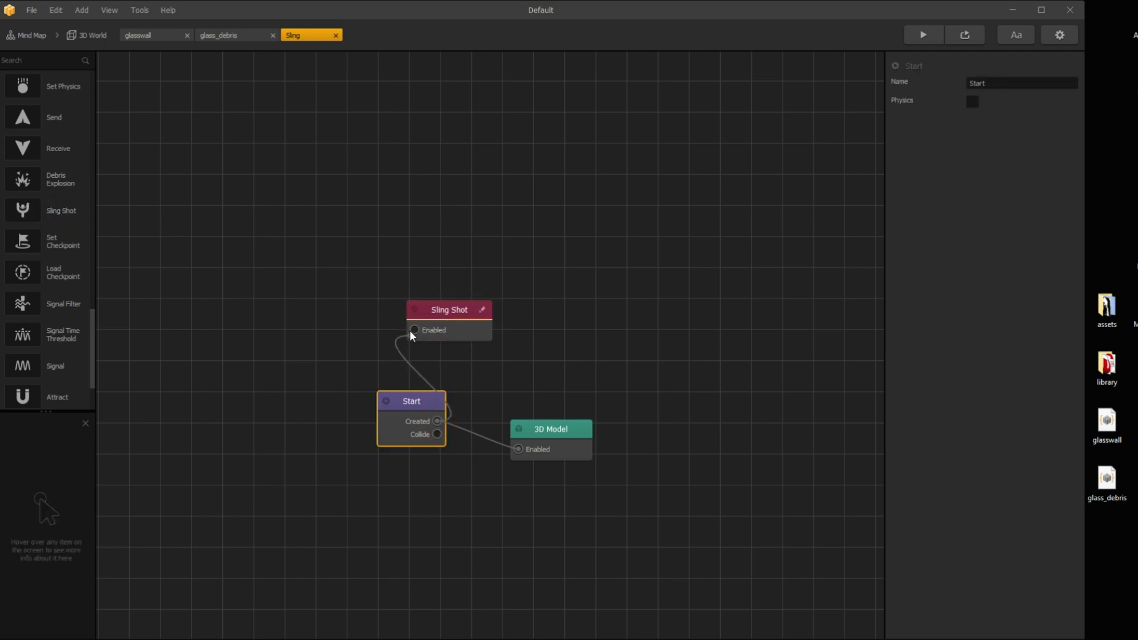
# Assign the Actor character as the Sling Shot node's projectile.
pyautogui.click(431, 311)
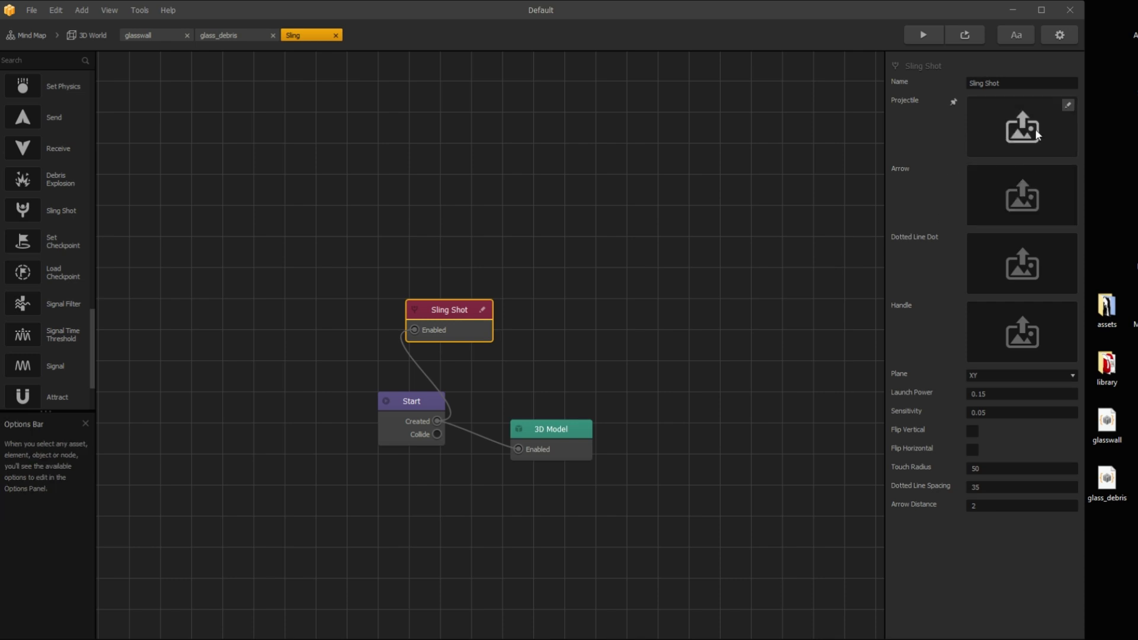
pyautogui.click(1067, 106)
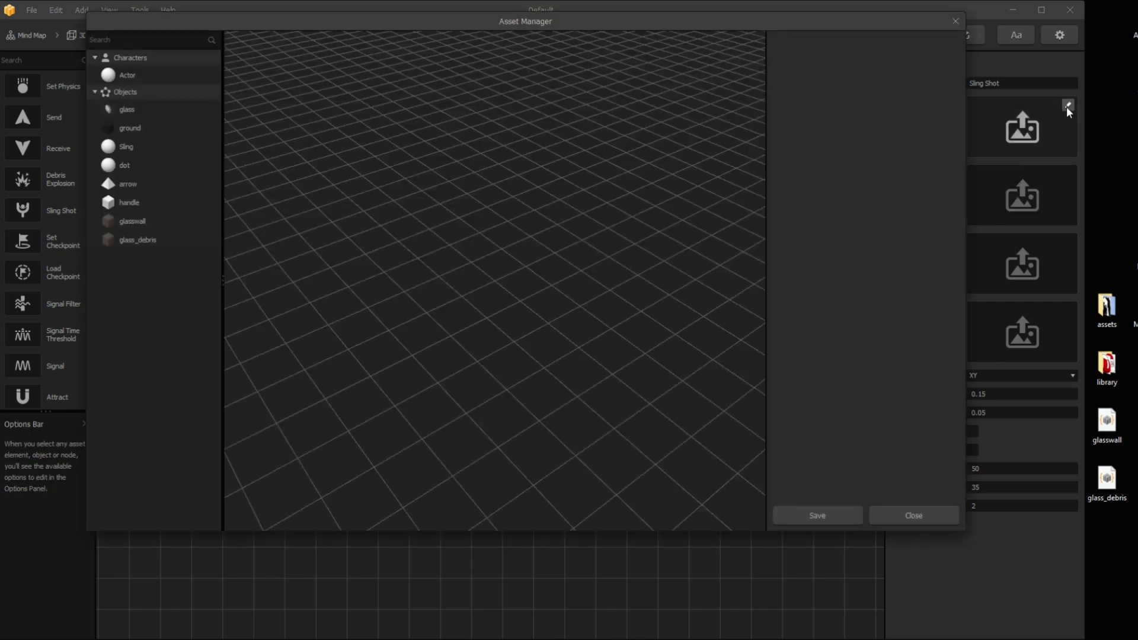
pyautogui.click(131, 76)
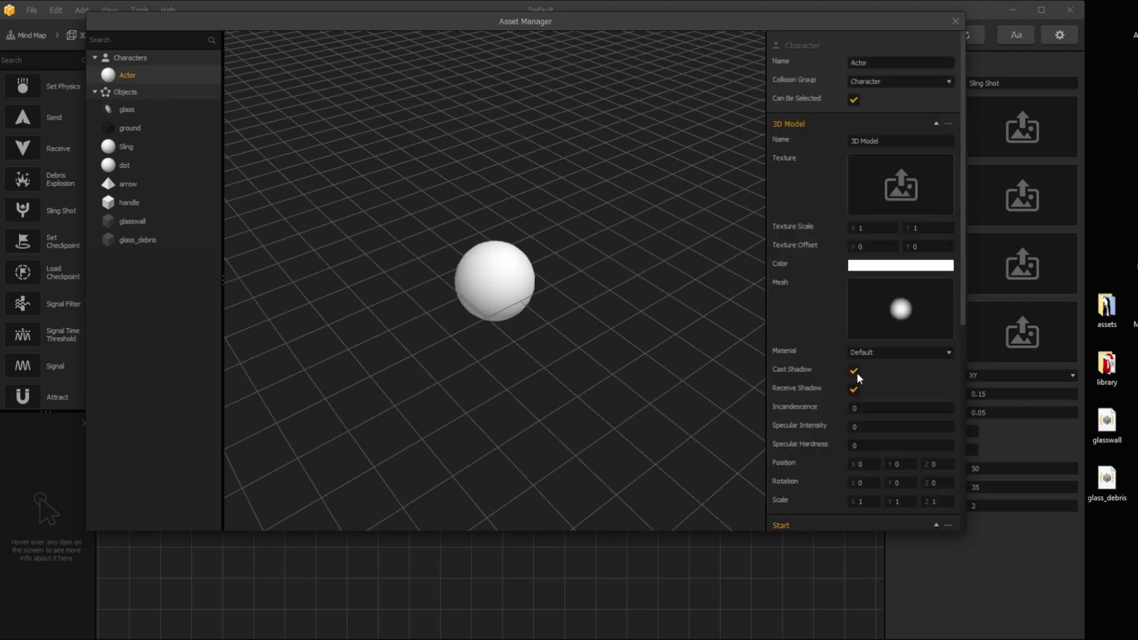
pyautogui.scroll(-6, 856, 372)
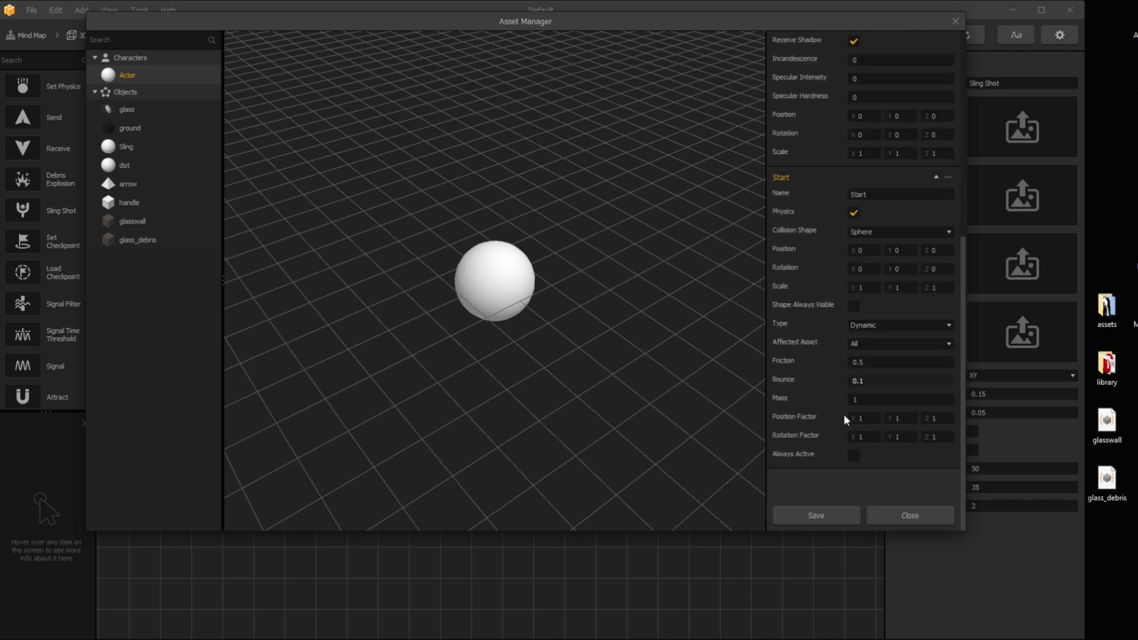
pyautogui.click(816, 516)
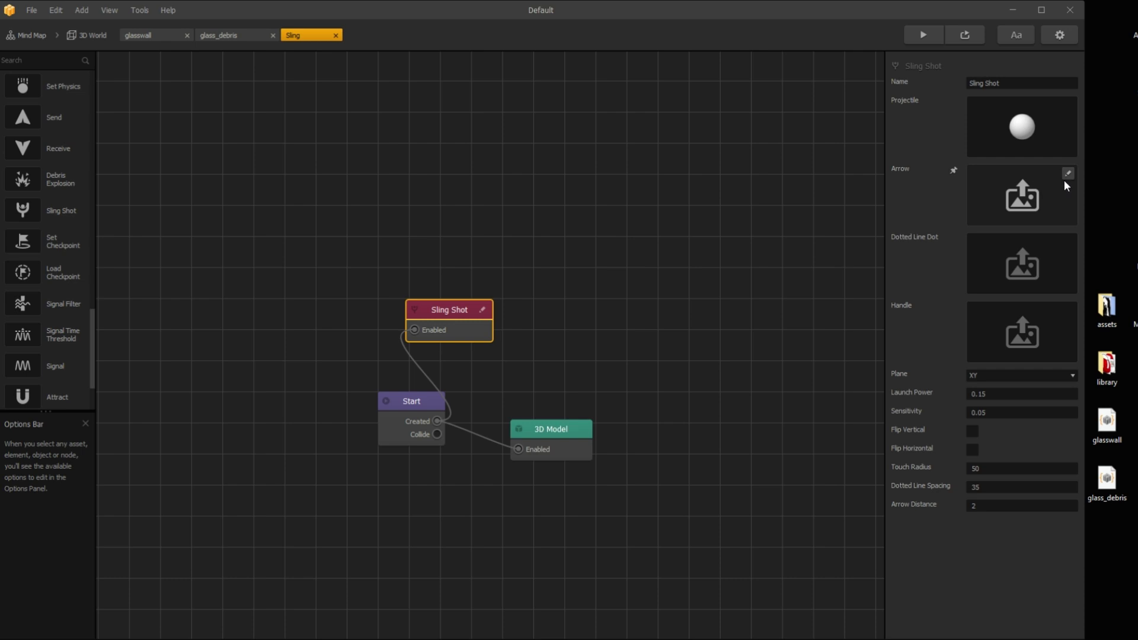
# Assign the arrow object as the Sling Shot node's Arrow and the dot object as its Dotted Line Dot.
pyautogui.click(1066, 176)
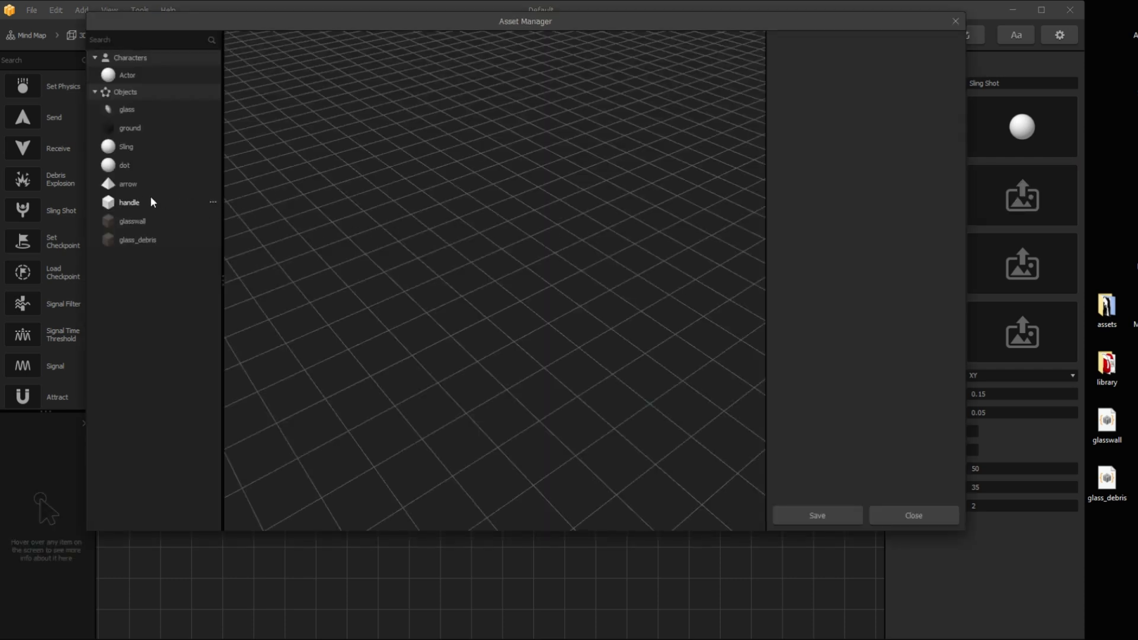
pyautogui.click(135, 187)
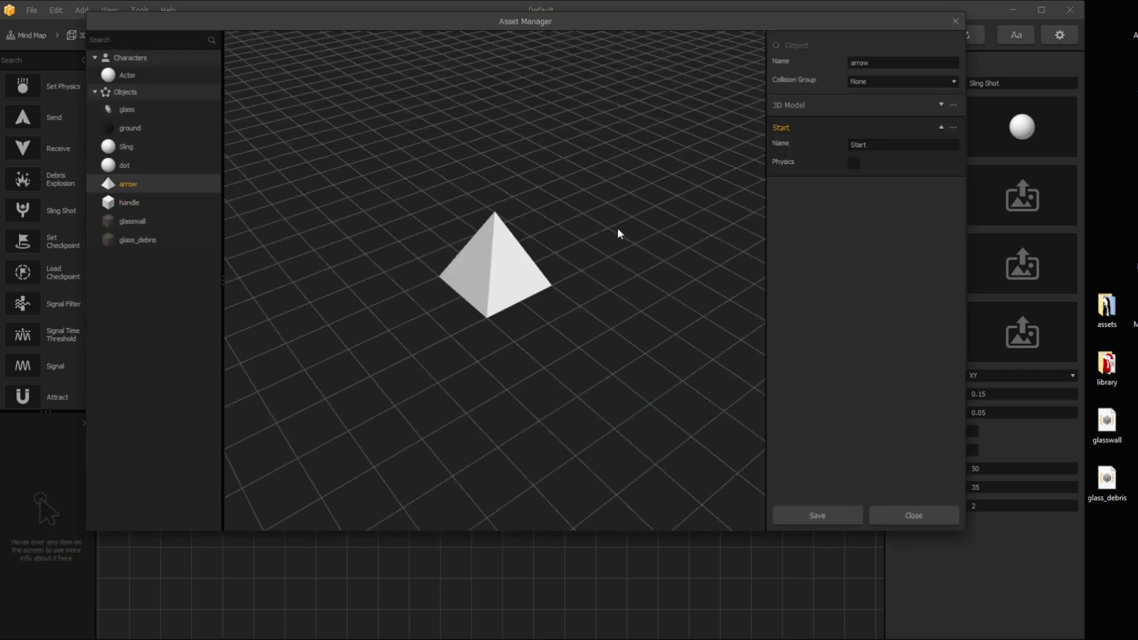
pyautogui.click(804, 521)
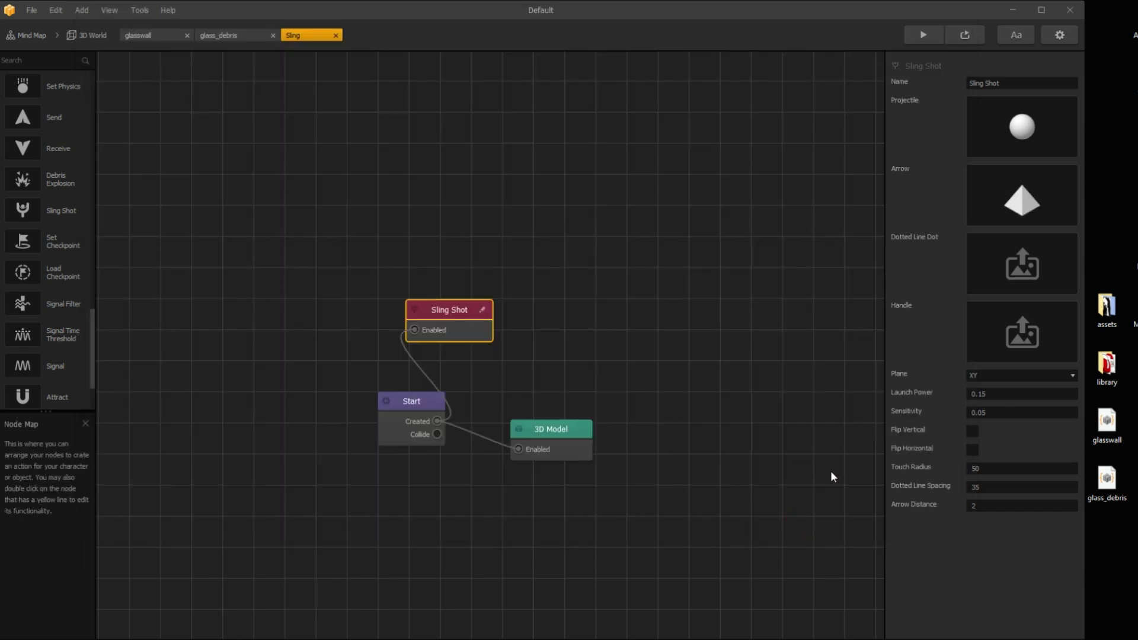
pyautogui.click(1067, 243)
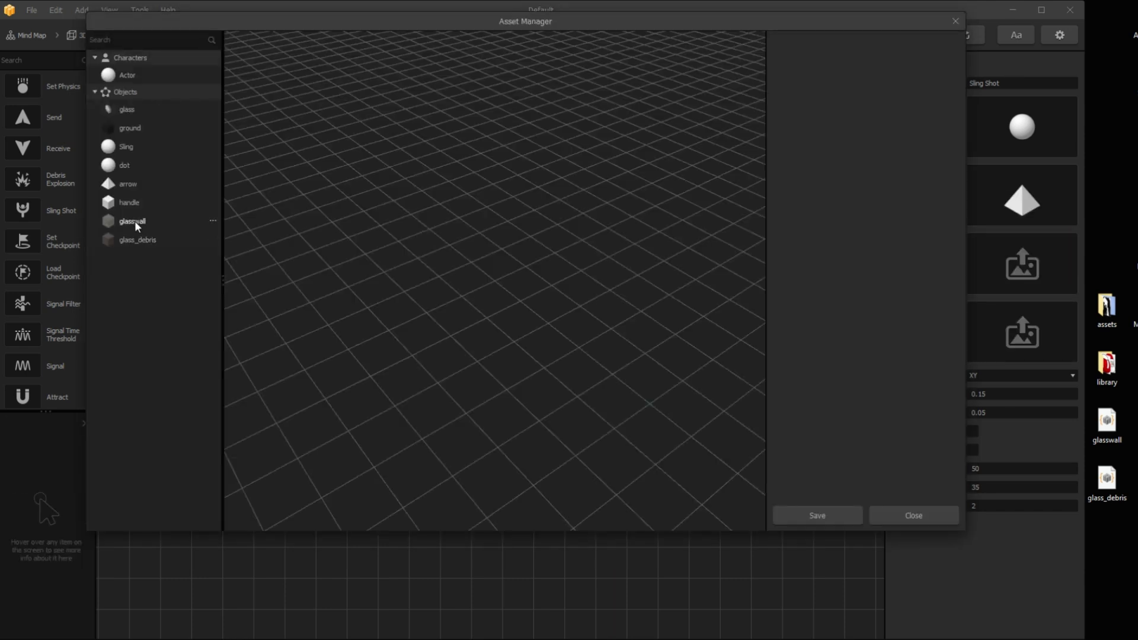
pyautogui.click(136, 166)
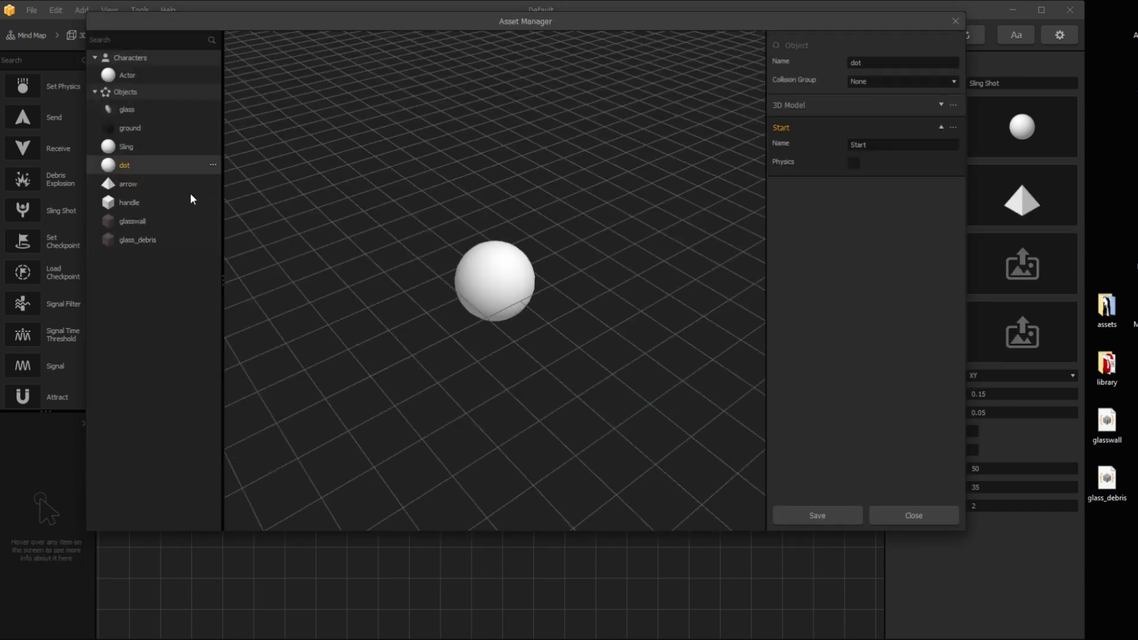
pyautogui.click(830, 514)
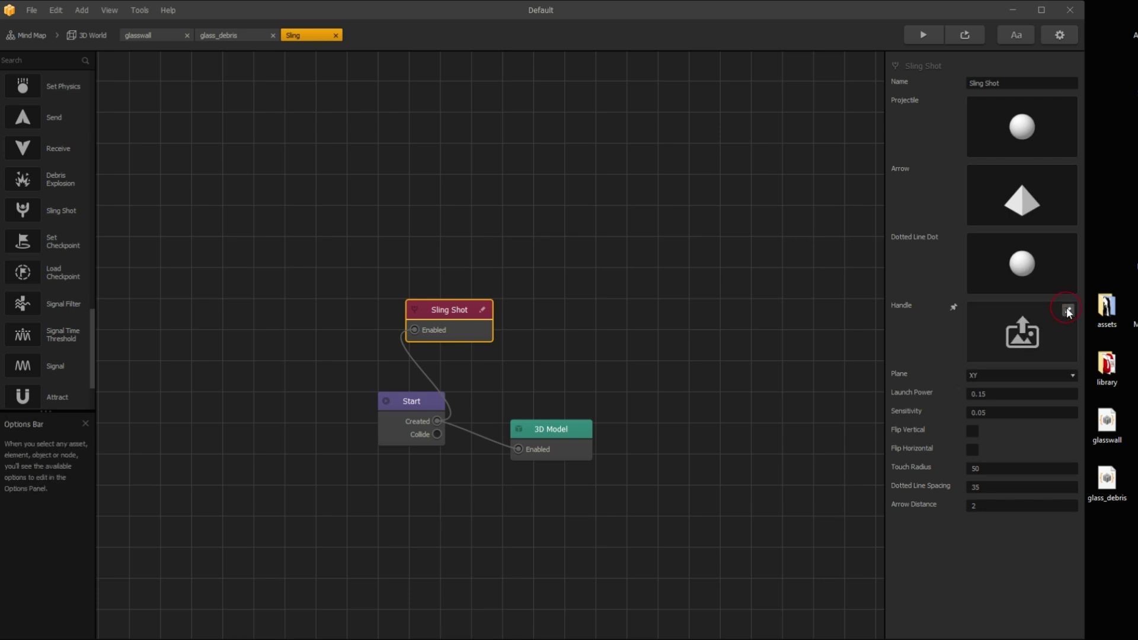
# Assign the handle object as the Sling Shot node's Handle.
pyautogui.click(1069, 309)
pyautogui.click(140, 202)
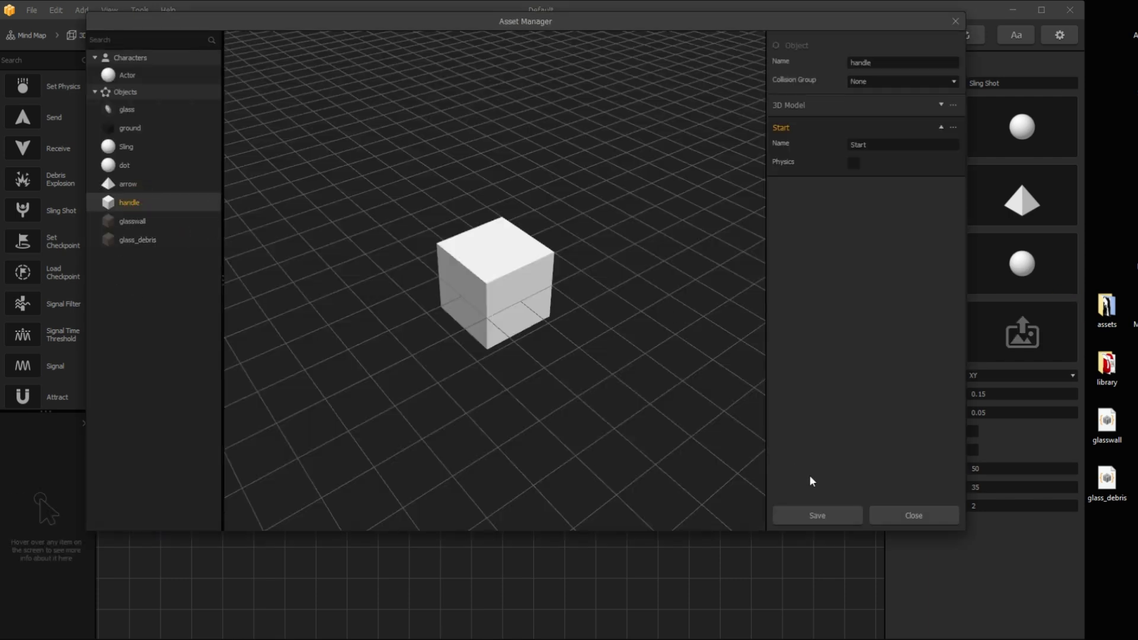
pyautogui.click(830, 514)
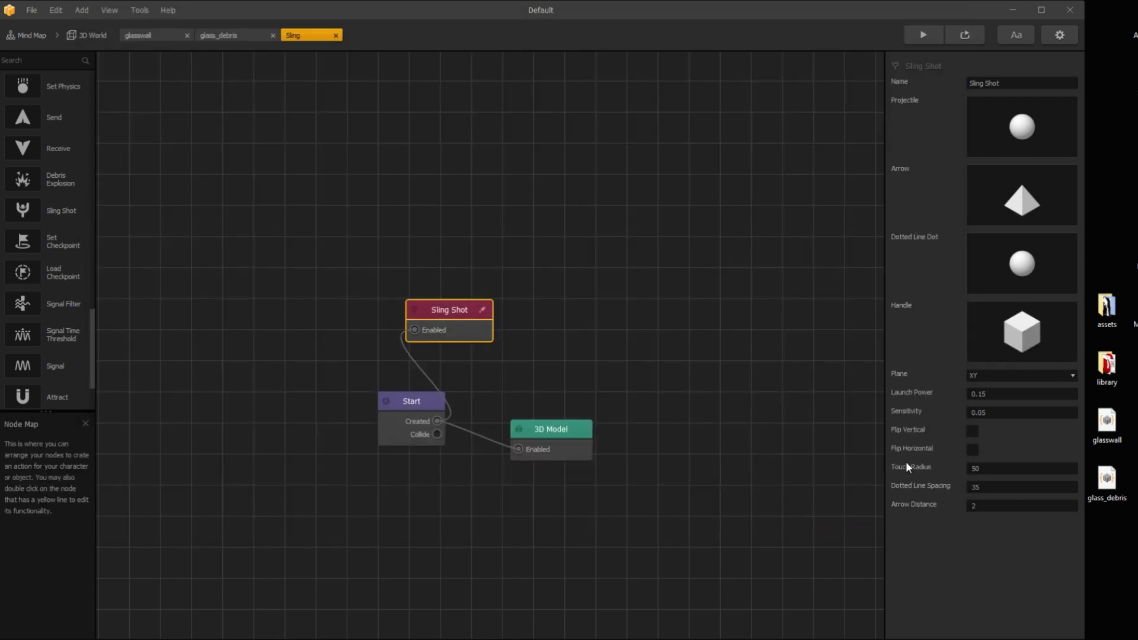
# Set the Sling Shot node's plane to YZ and enable both Flip Vertical and Flip Horizontal.
pyautogui.click(985, 376)
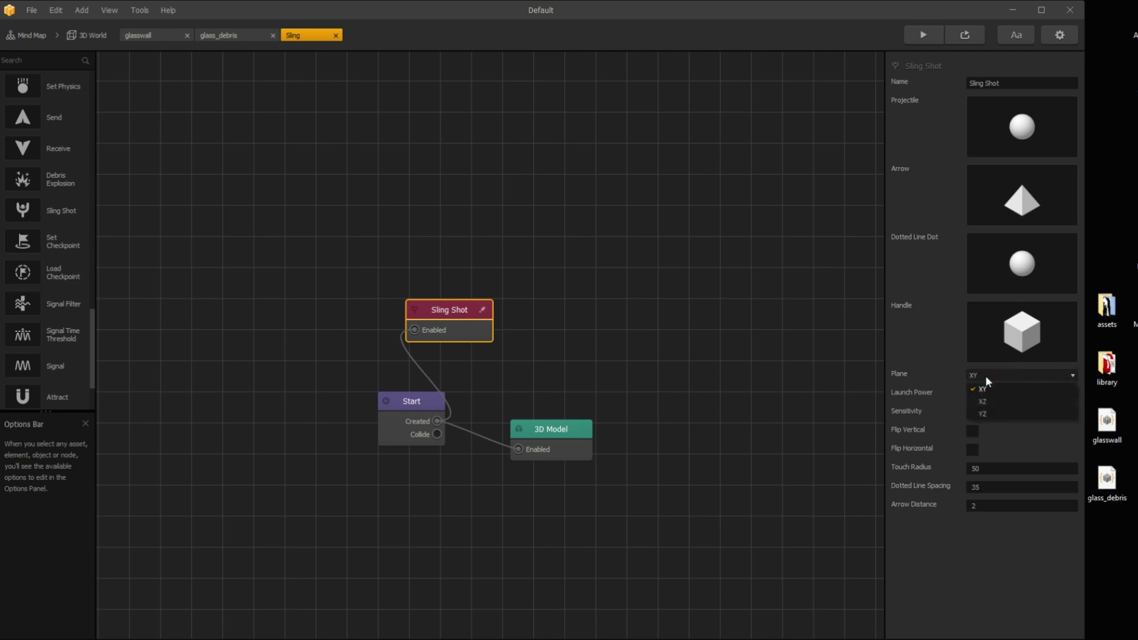
pyautogui.click(994, 411)
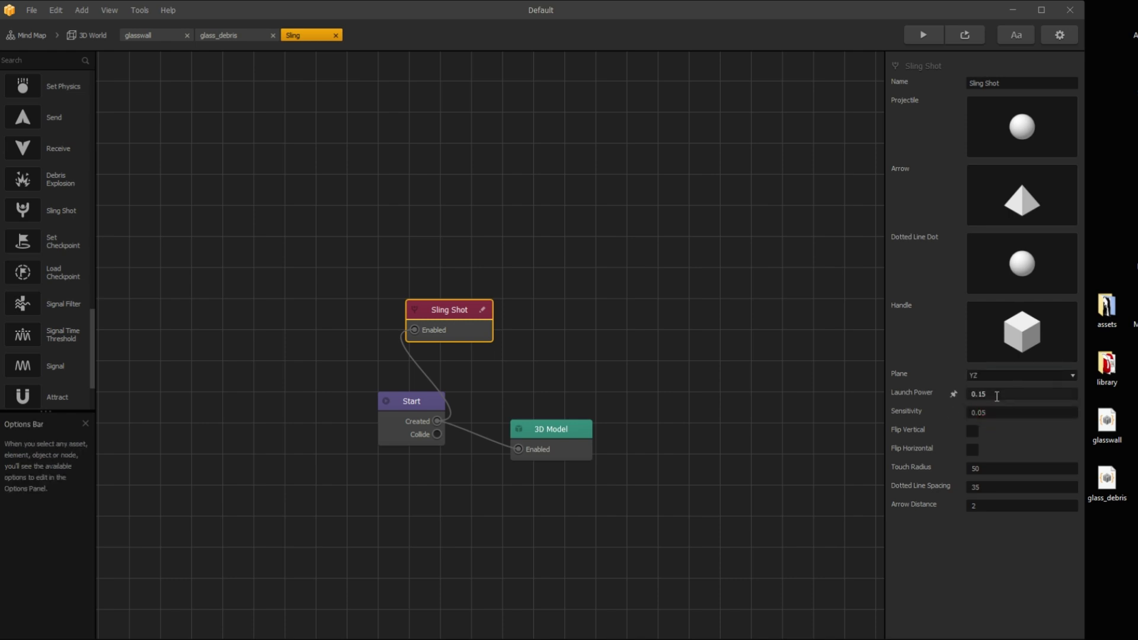
pyautogui.click(973, 431)
pyautogui.click(973, 450)
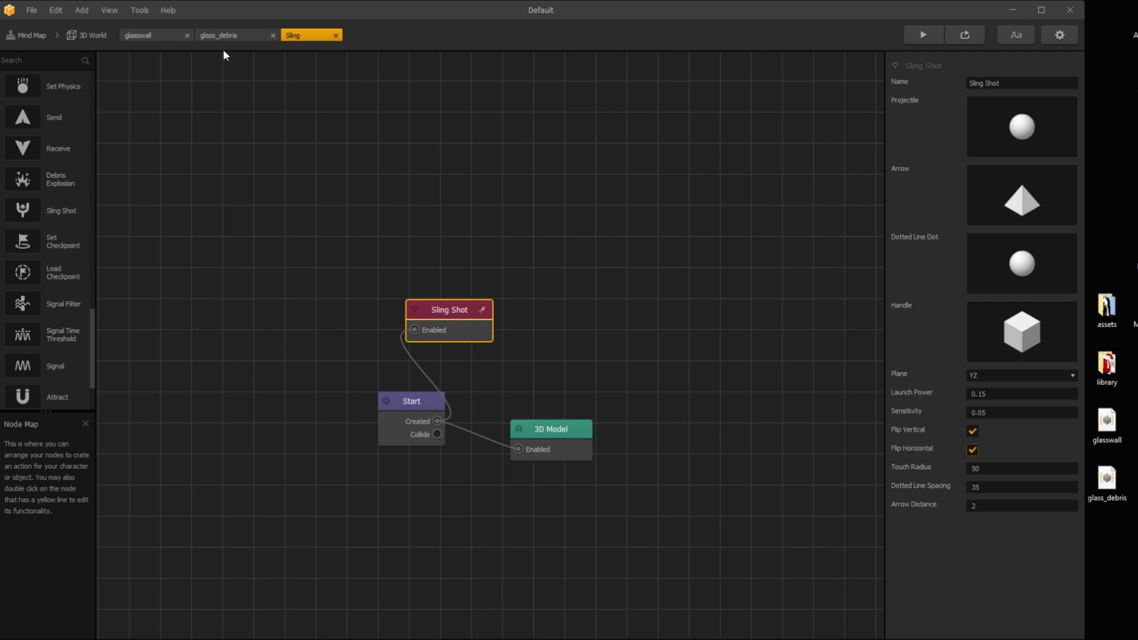
# Place the Sling object between the Start and End markers in the 3D World and scale it to 0.4 on all axes.
pyautogui.click(94, 34)
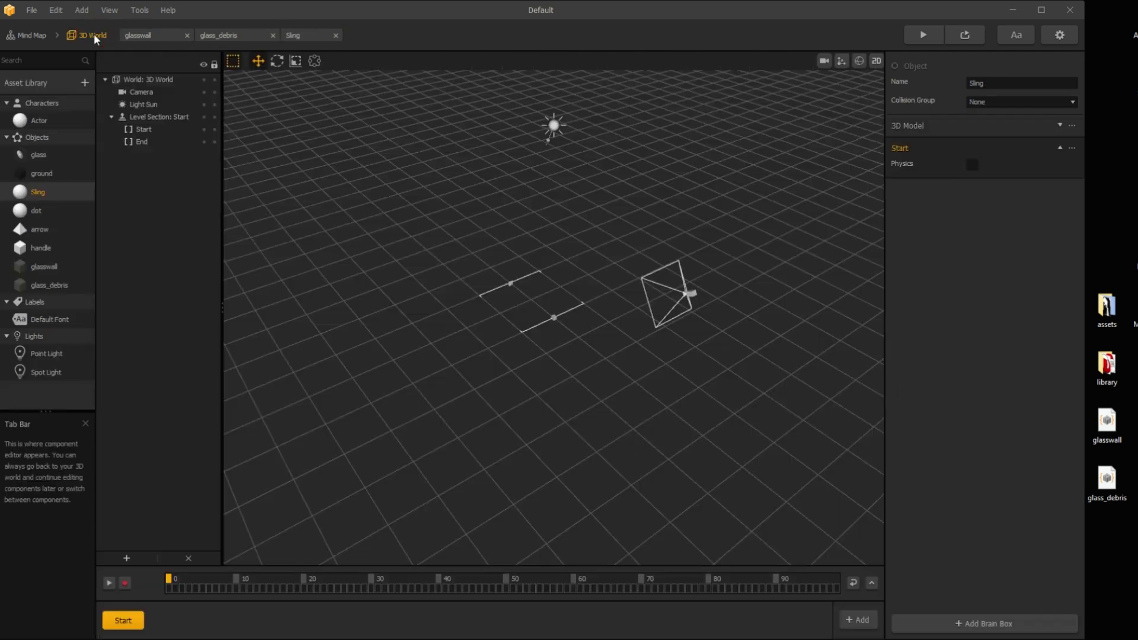
pyautogui.moveTo(36, 191); pyautogui.dragTo(522, 306)
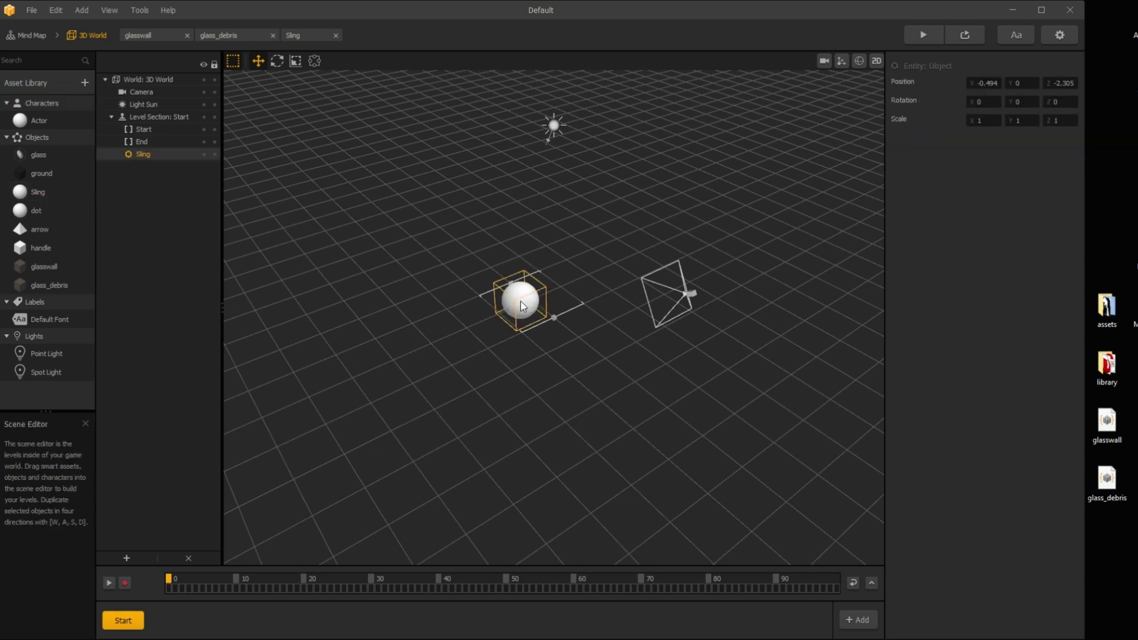
pyautogui.click(983, 121)
pyautogui.write('0.5')
pyautogui.press('Tab')
pyautogui.write('.4')
pyautogui.press('Tab')
pyautogui.write('.4')
pyautogui.press('Return')
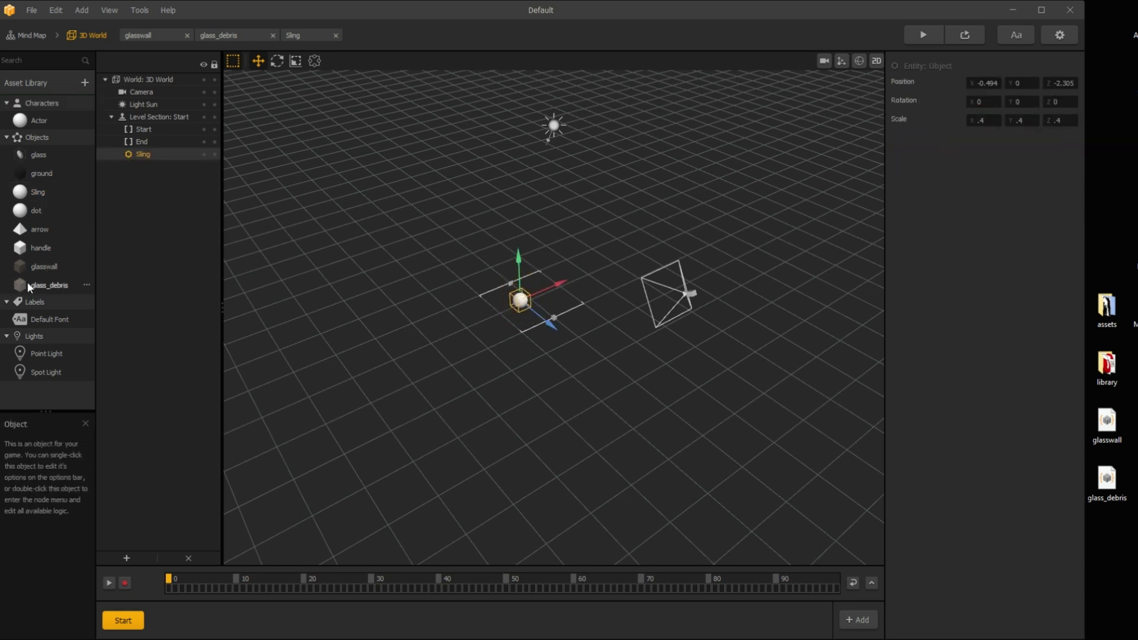
# Add the glasswall object to the 3D World away from the sling and set its Y and Z scale to 10.
pyautogui.moveTo(30, 268); pyautogui.dragTo(744, 173)
pyautogui.click(1021, 120)
pyautogui.write('10')
pyautogui.click(1065, 122)
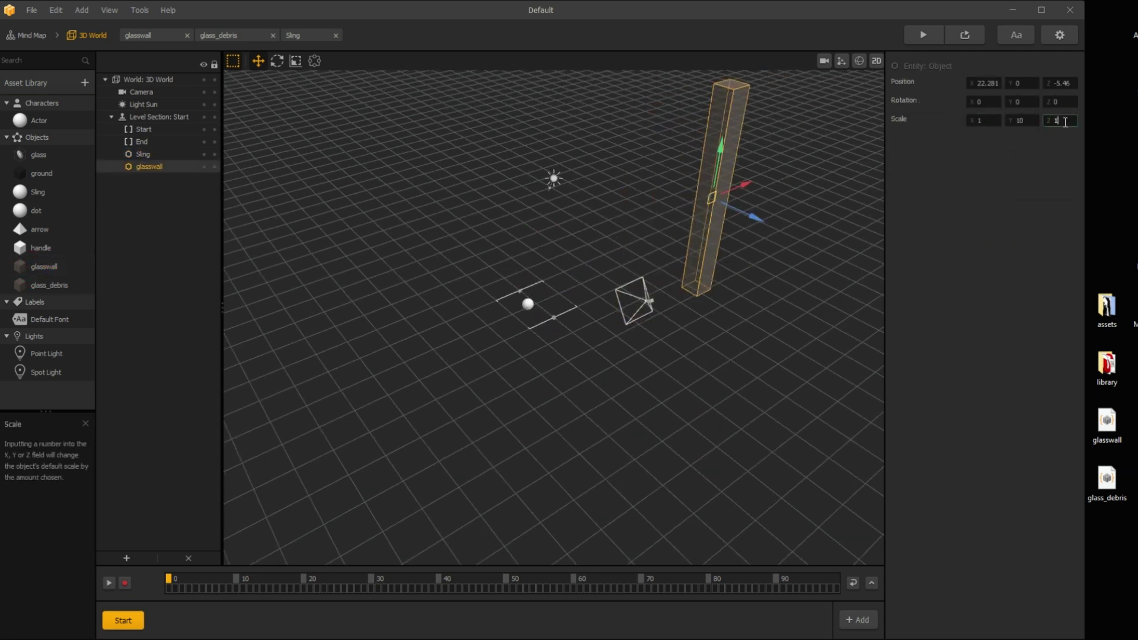
pyautogui.write('0')
pyautogui.press('Return')
# Raise and reposition the glass wall to about X 18.2, Y 6.3, Z -4.
pyautogui.press('space')
pyautogui.moveTo(496, 258); pyautogui.dragTo(502, 171)
pyautogui.click(999, 83)
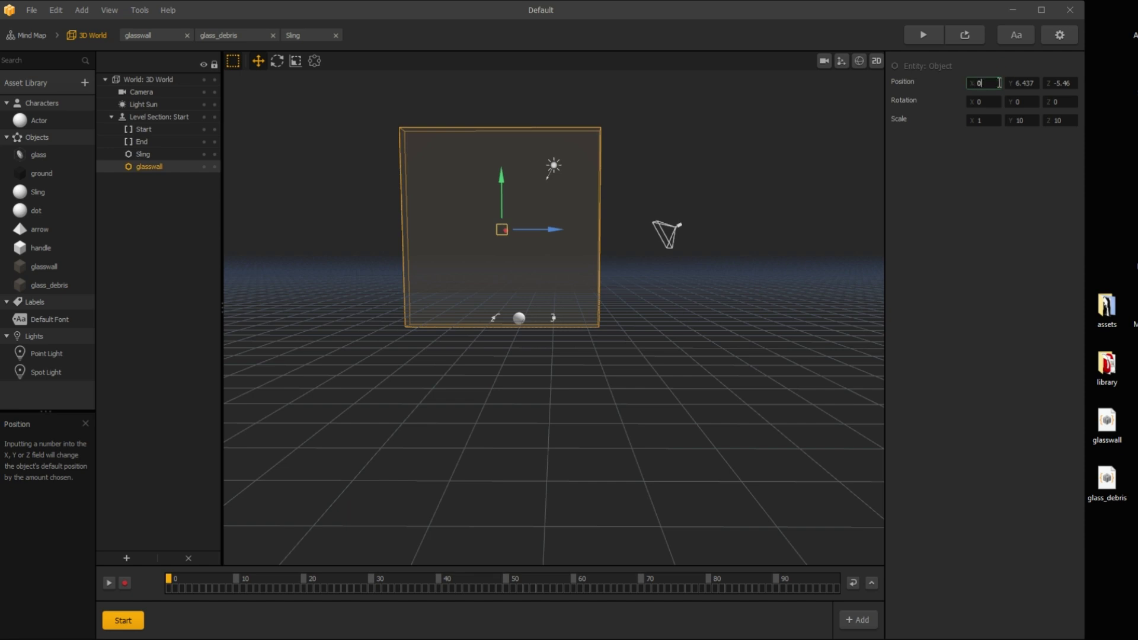
pyautogui.moveTo(500, 211); pyautogui.dragTo(528, 312, button='middle')
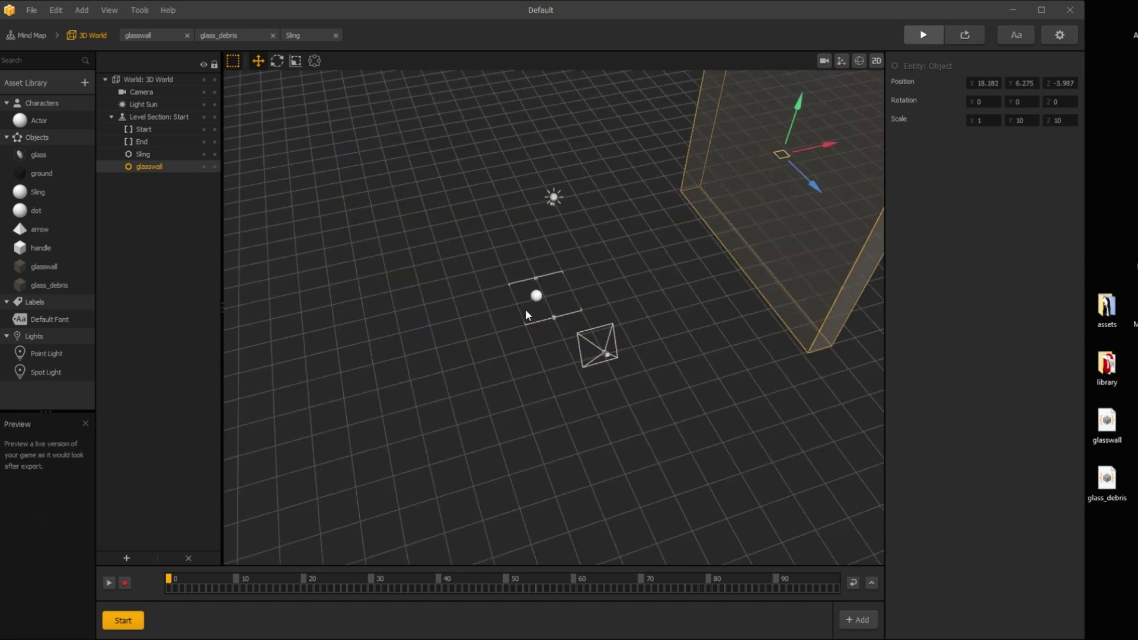
# Preview the game and examine how the slingshot's arrow, projectile and handle are displayed.
pyautogui.hotkey('ctrl', 'p')
pyautogui.moveTo(574, 274); pyautogui.dragTo(613, 266)
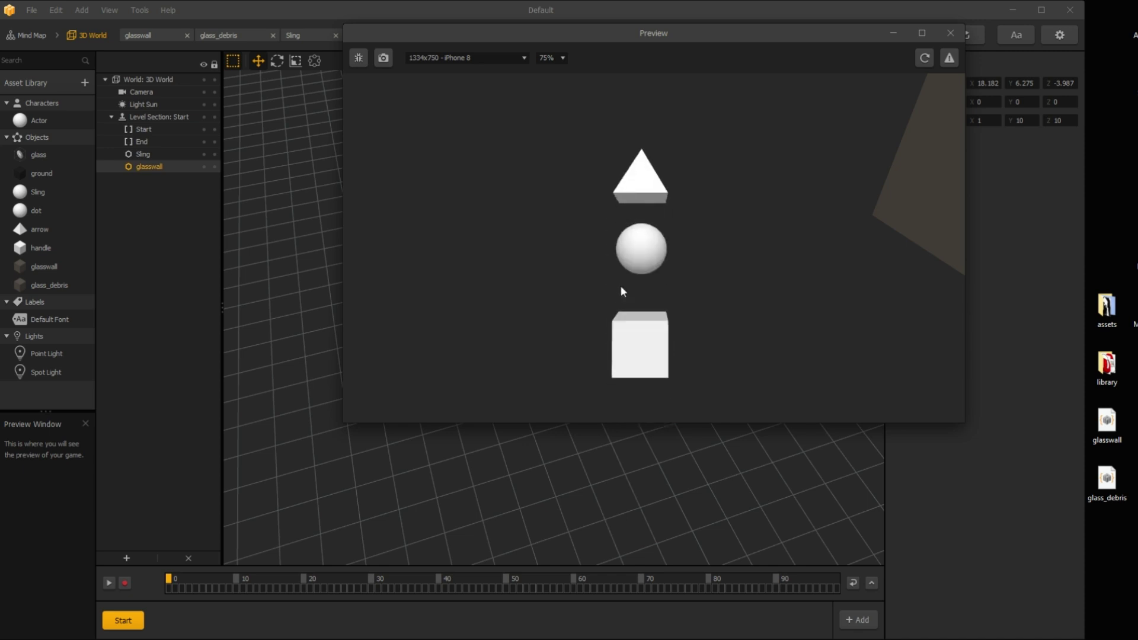